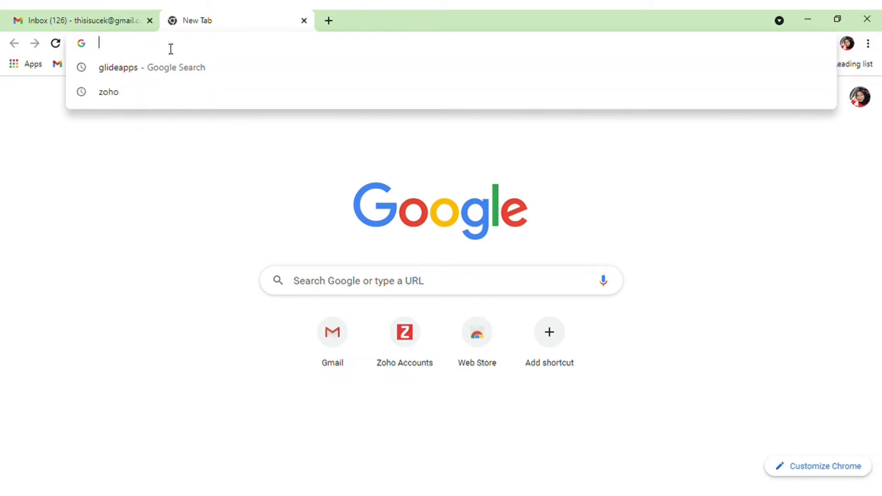
# Search the web for odoo, open odoo.com and go to its 'Try it free' page.
pyautogui.write('oddo')
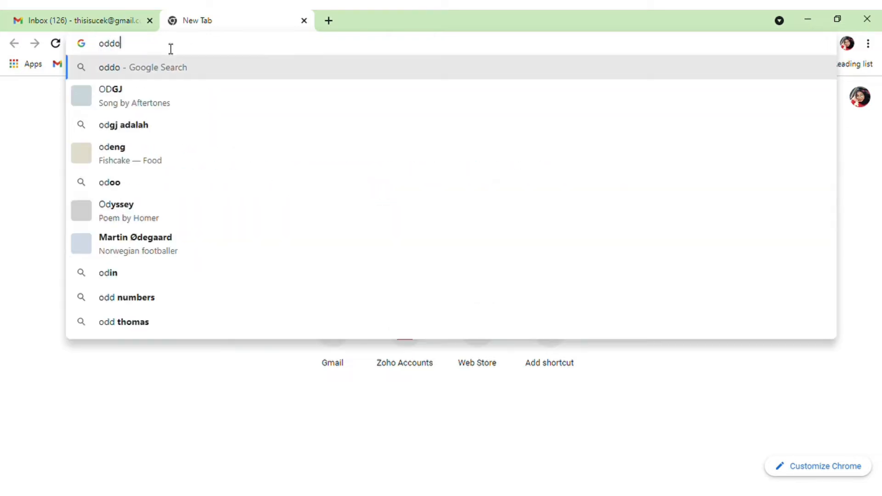
pyautogui.press('BackSpace')
pyautogui.press('BackSpace')
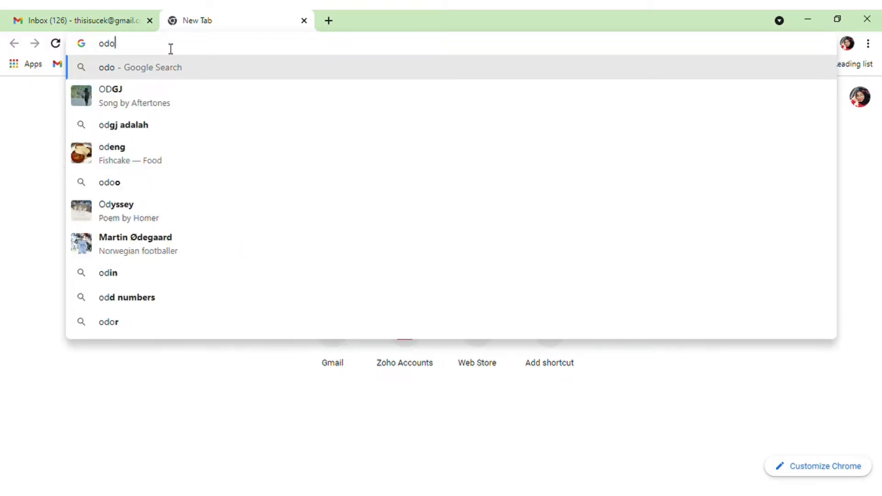
pyautogui.write('o')
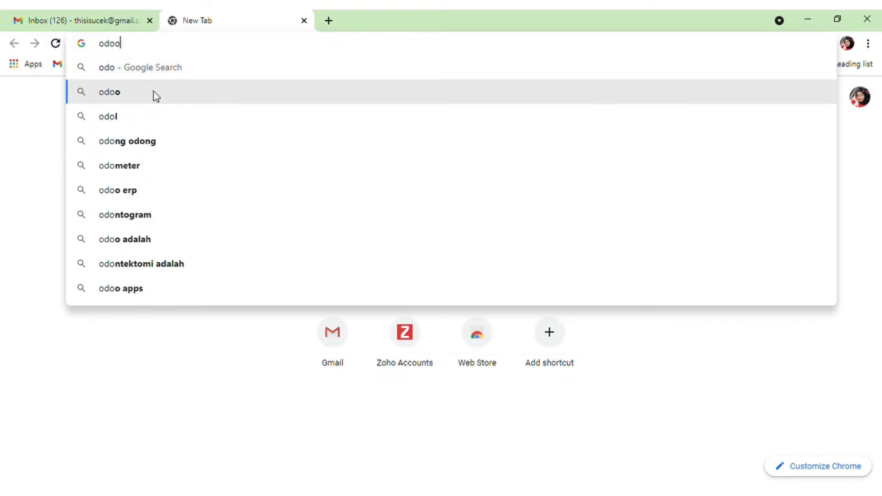
pyautogui.click(154, 91)
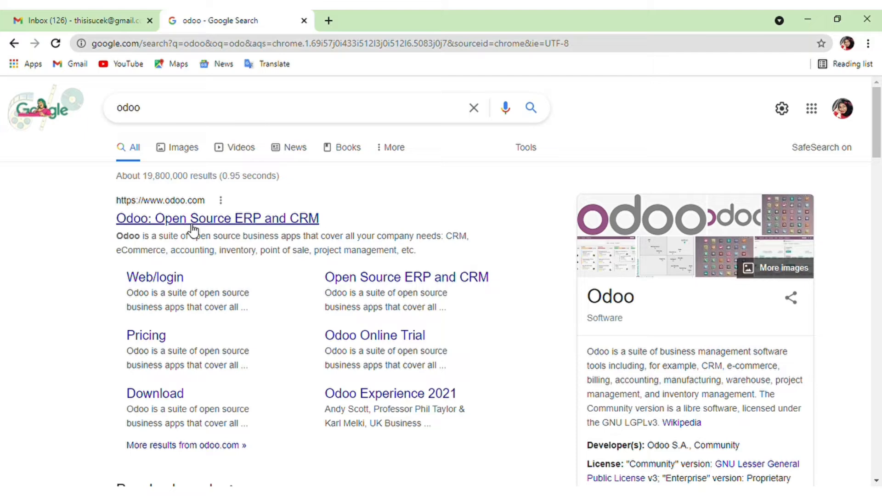
pyautogui.click(193, 229)
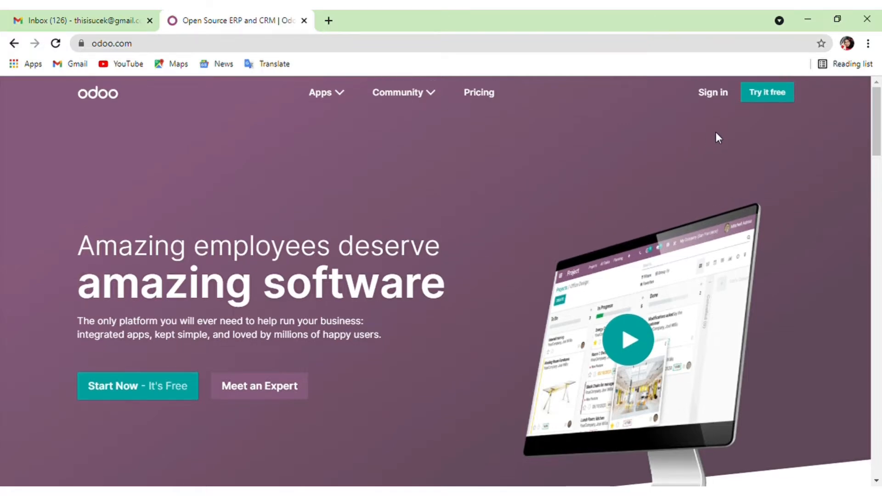
pyautogui.click(762, 99)
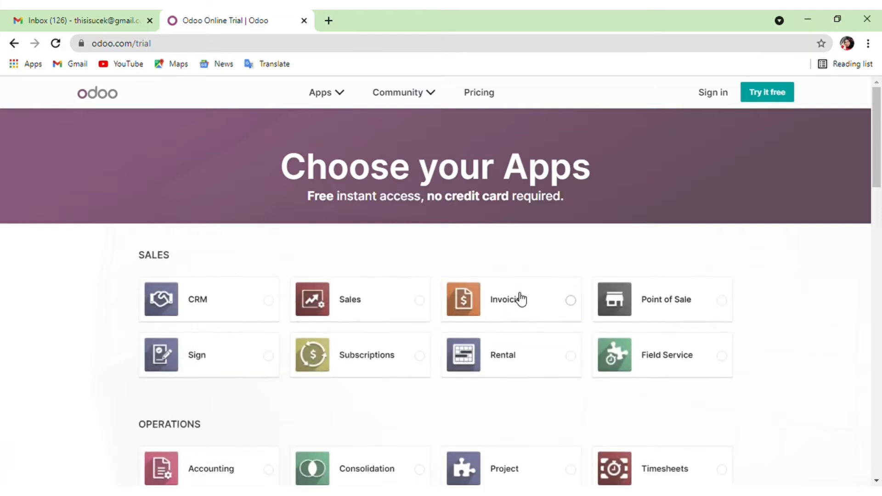
# Select Recruitment under Human Resources as the single trial app and continue.
pyautogui.scroll(-1, 521, 300)
pyautogui.scroll(-4, 520, 299)
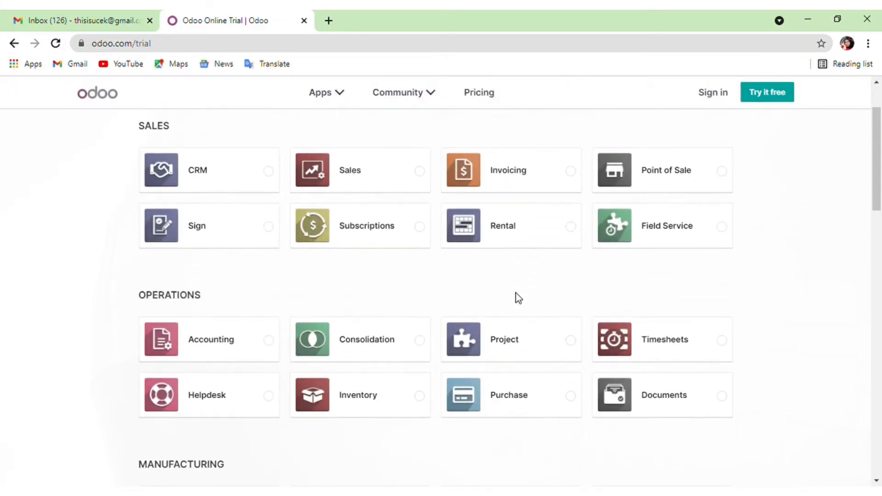
pyautogui.scroll(-4, 520, 299)
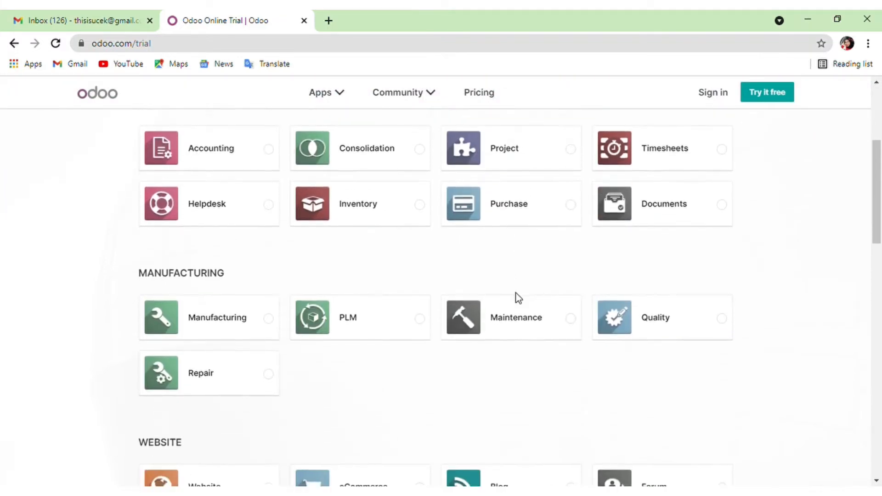
pyautogui.scroll(-5, 519, 298)
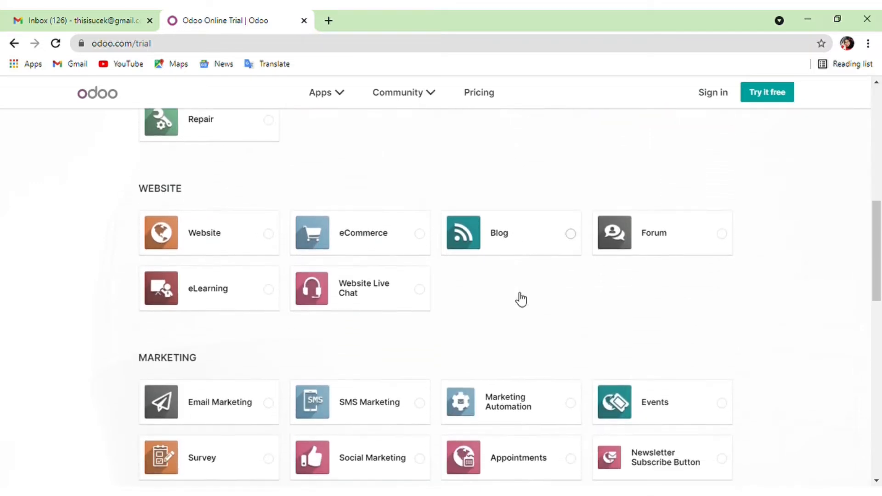
pyautogui.scroll(-5, 518, 298)
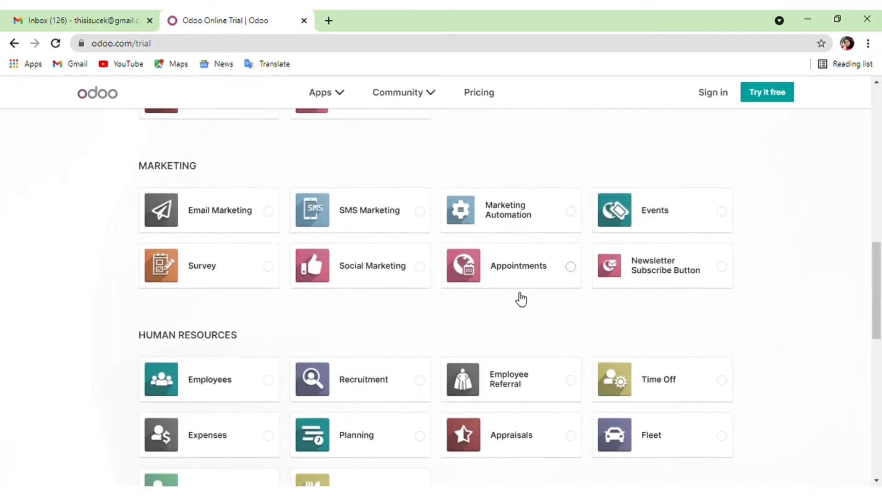
pyautogui.scroll(-1, 521, 300)
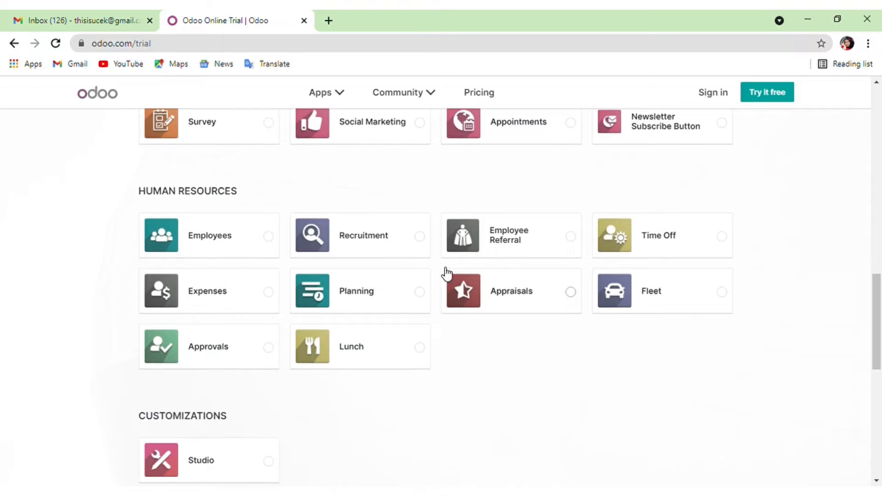
pyautogui.click(366, 243)
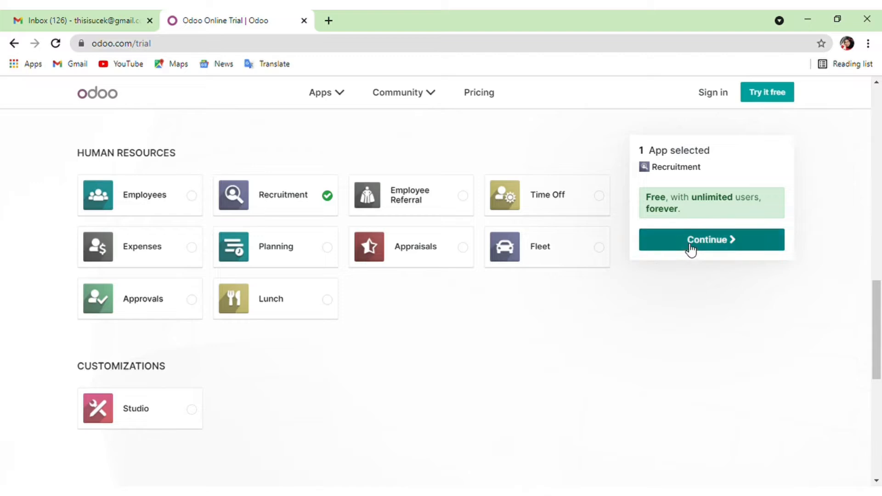
pyautogui.click(691, 249)
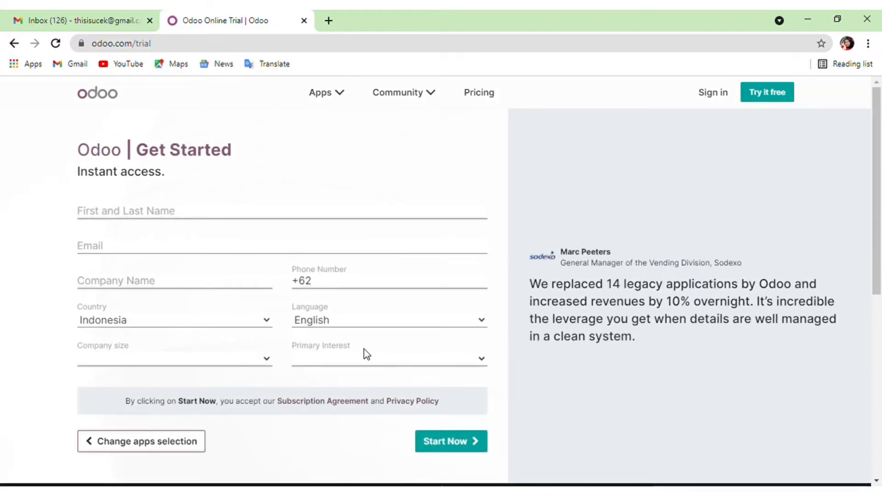
# Enter the user's full name, e-mail address and company name 'PT Bulan Sabit'.
pyautogui.scroll(-1, 431, 351)
pyautogui.scroll(1, 432, 352)
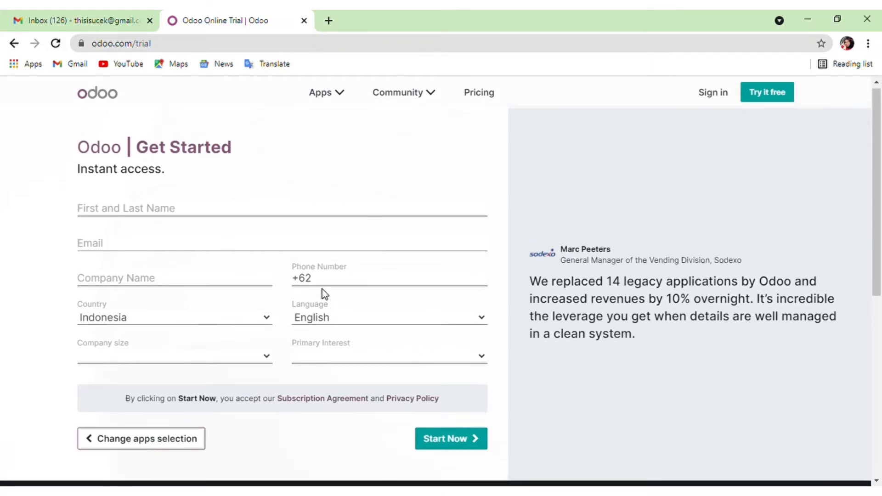
pyautogui.click(253, 214)
pyautogui.click(157, 242)
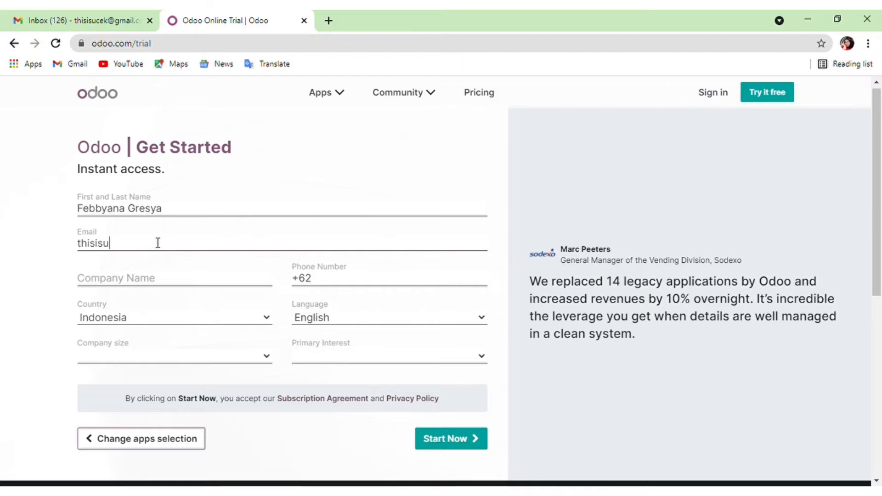
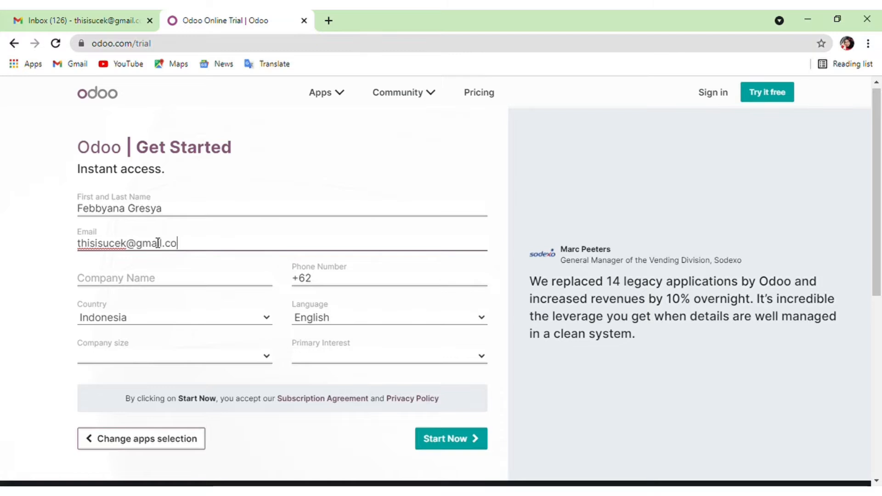
pyautogui.click(157, 288)
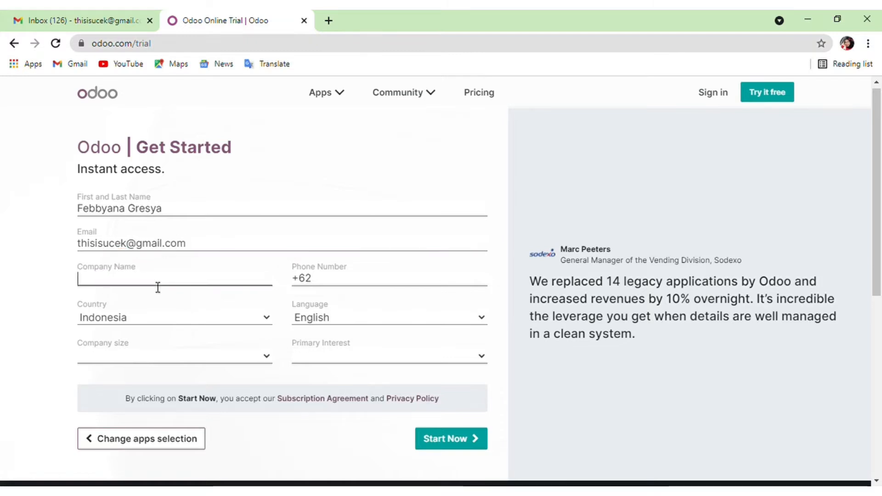
pyautogui.write('P')
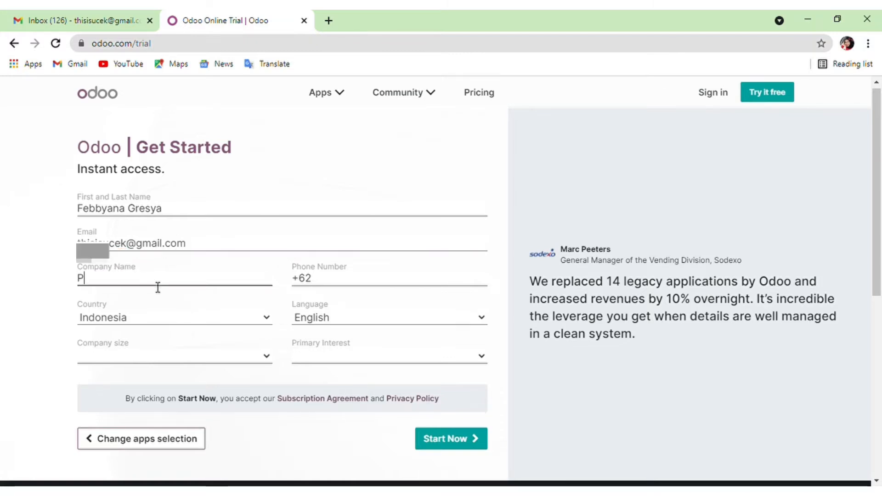
pyautogui.write('T BUlan')
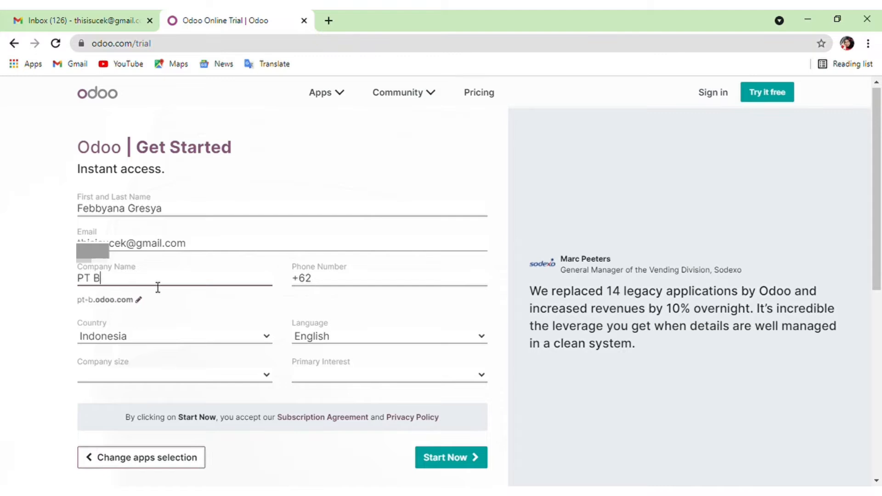
pyautogui.press('BackSpace')
pyautogui.press('BackSpace')
pyautogui.press('BackSpace')
pyautogui.press('BackSpace')
pyautogui.write('ulan Sabit')
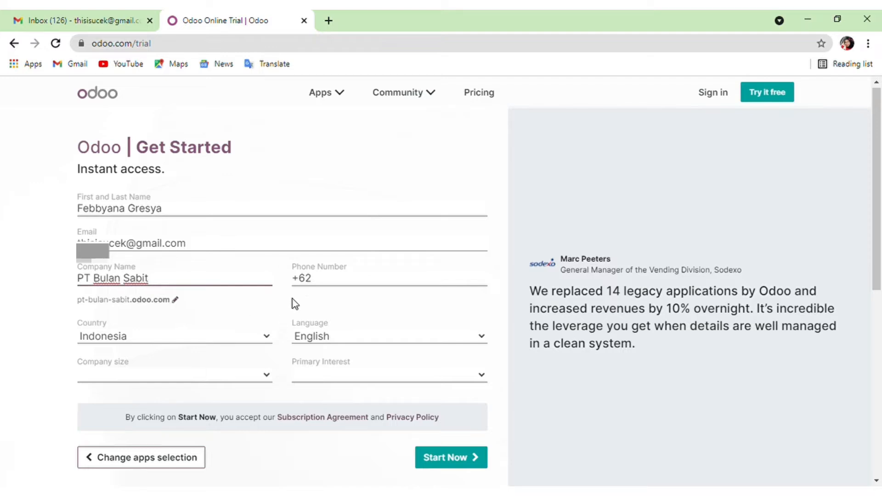
# Choose 'I am a student' and '> 250 employees', then submit the sign-up form.
pyautogui.click(340, 375)
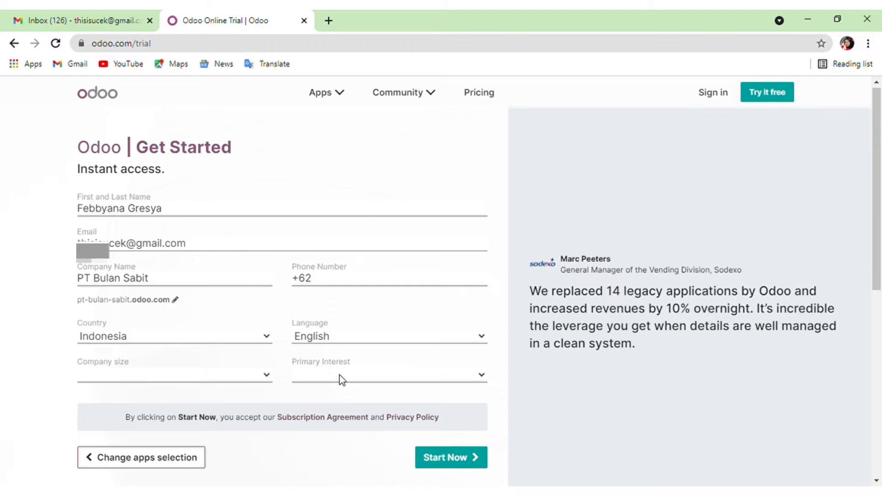
pyautogui.click(343, 421)
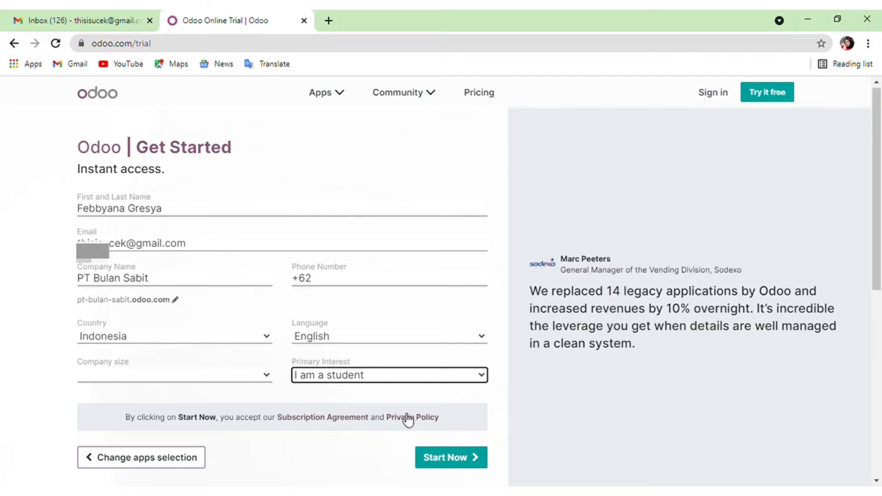
pyautogui.click(451, 459)
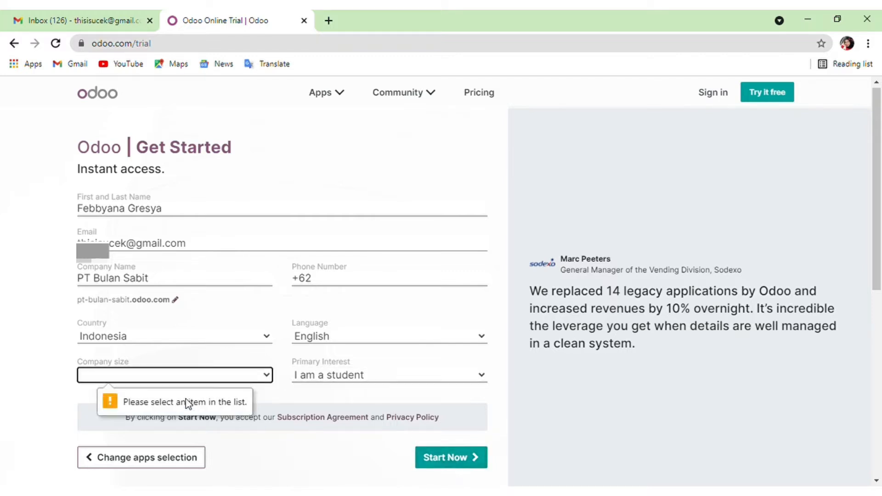
pyautogui.click(162, 373)
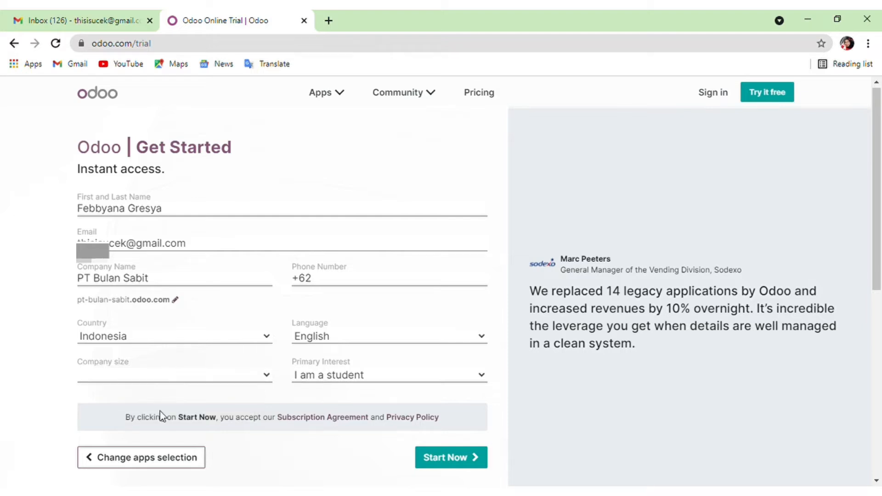
pyautogui.click(150, 440)
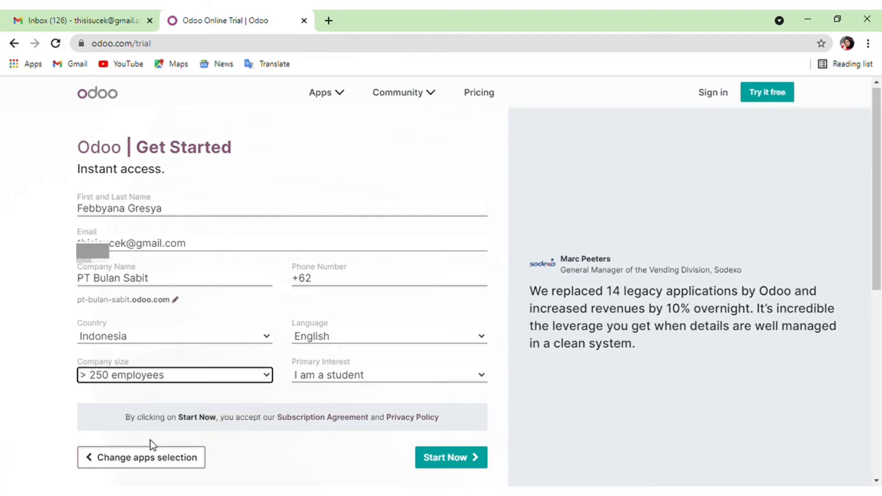
pyautogui.click(432, 458)
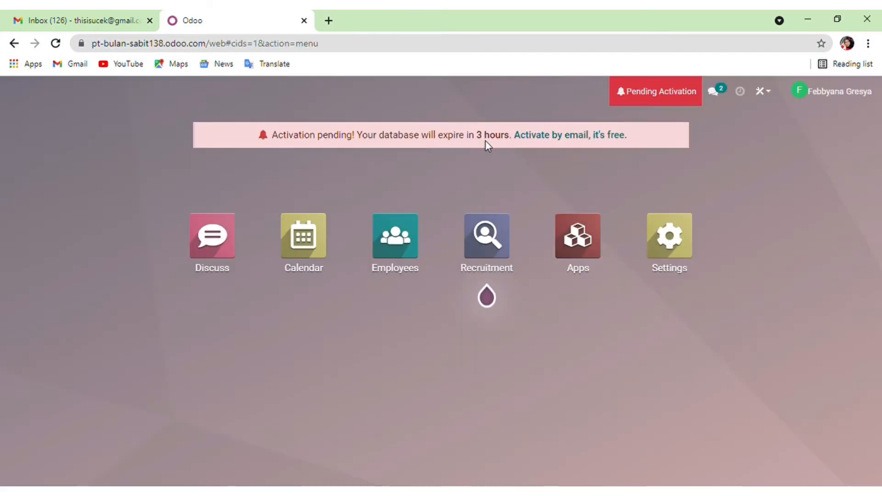
# Resend the database activation e-mail, close the Activation Pending notice, and switch to Gmail.
pyautogui.click(573, 138)
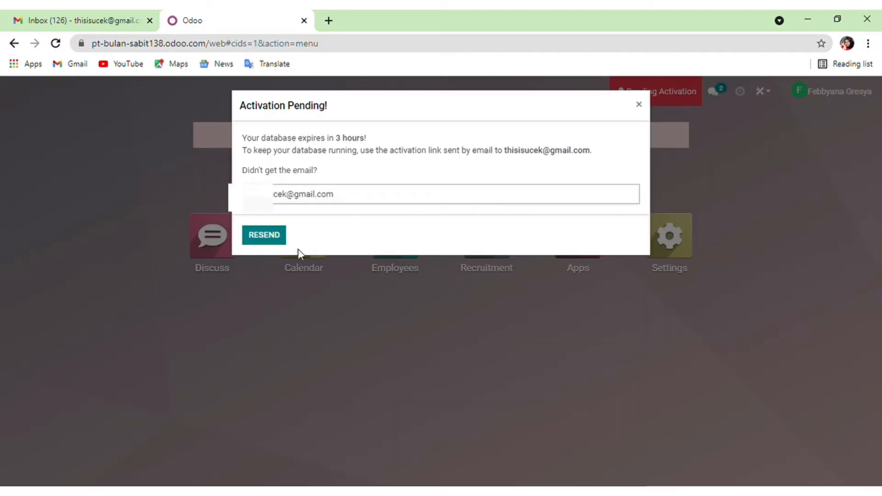
pyautogui.click(274, 237)
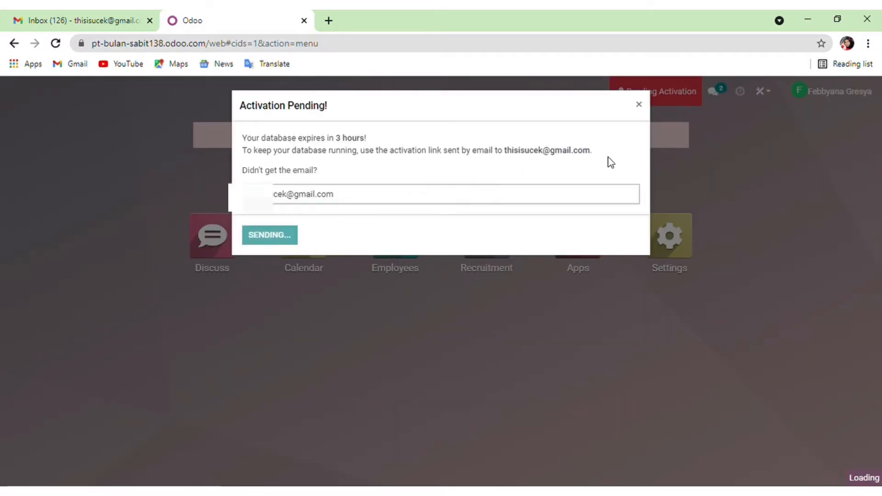
pyautogui.click(640, 107)
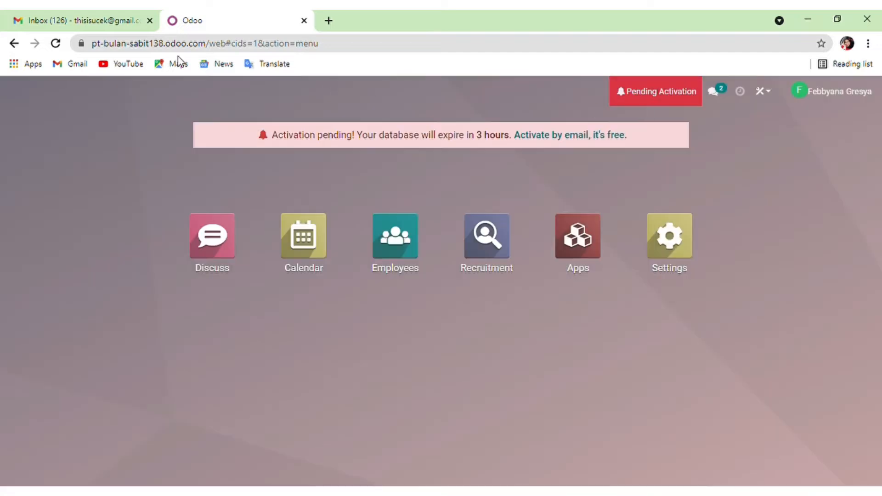
pyautogui.click(77, 14)
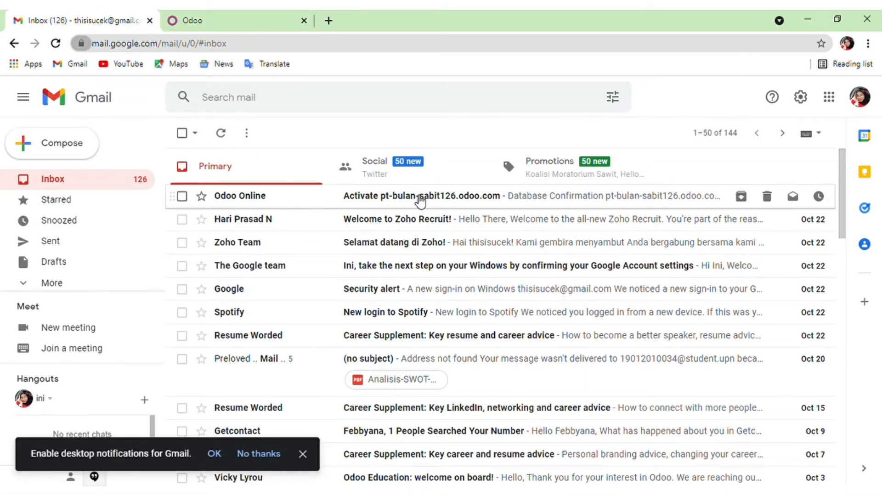
# Open the Odoo Online e-mail, follow its activation link, and submit the account password.
pyautogui.click(408, 199)
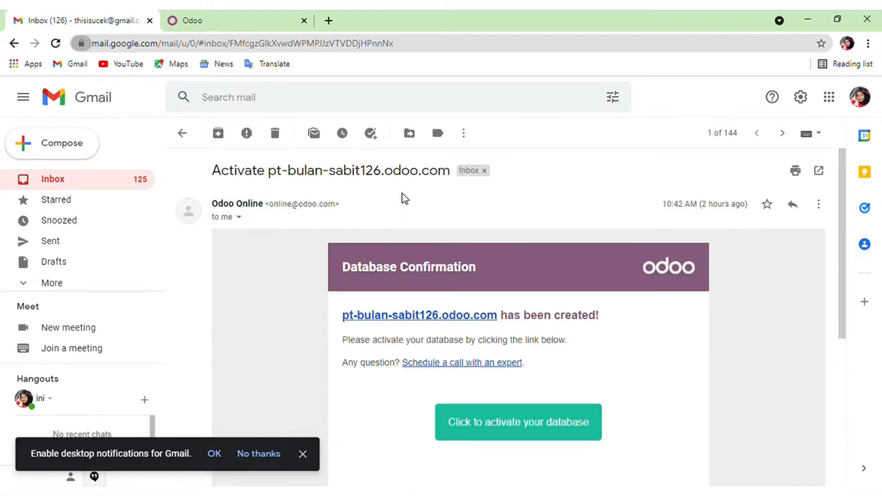
pyautogui.scroll(-2, 505, 344)
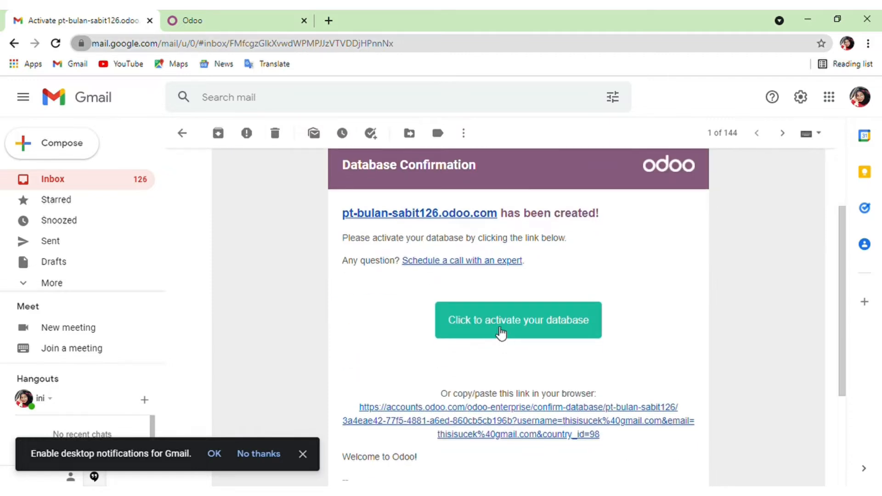
pyautogui.click(500, 332)
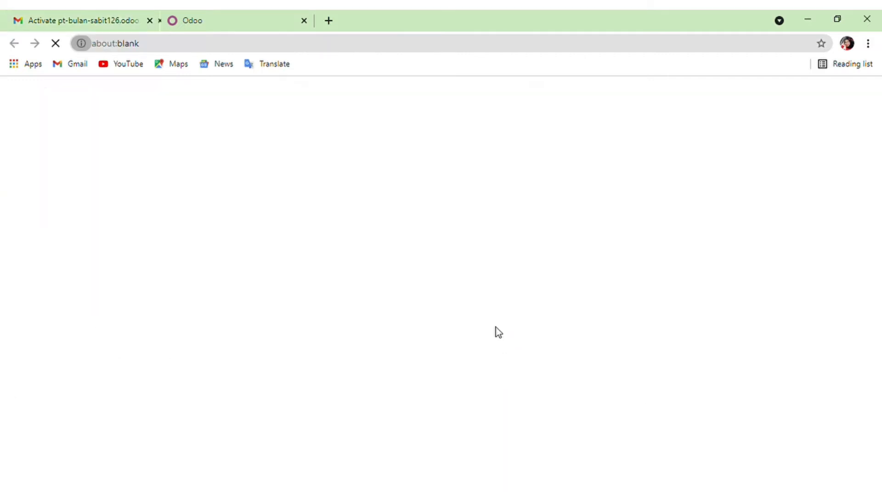
pyautogui.press('Return')
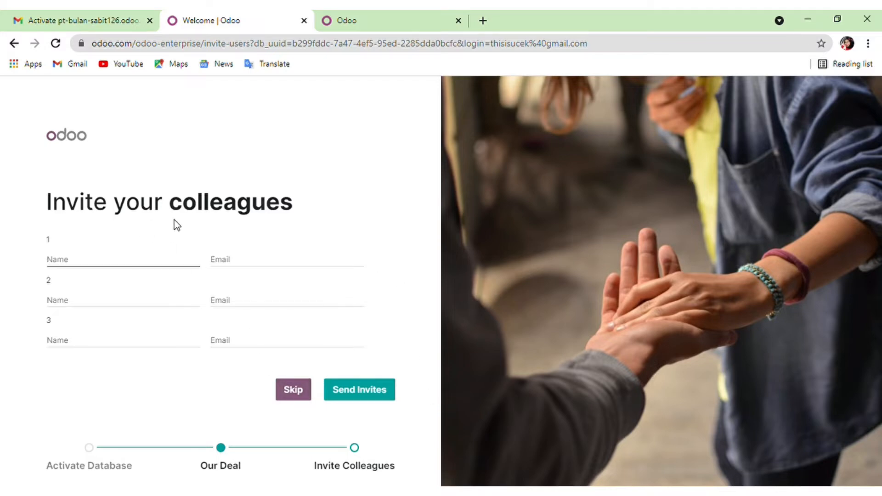
# Skip inviting colleagues, log into pt-bulan-sabit126.odoo.com, and open the Recruitment app.
pyautogui.click(306, 395)
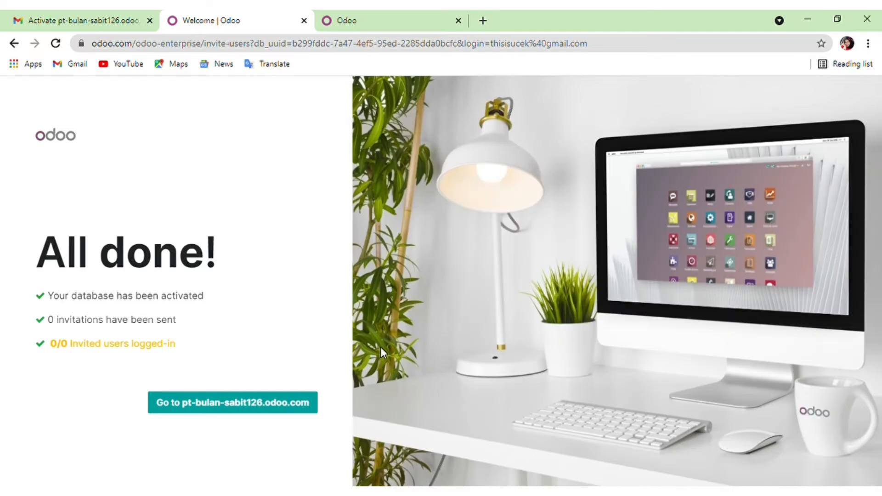
pyautogui.click(199, 408)
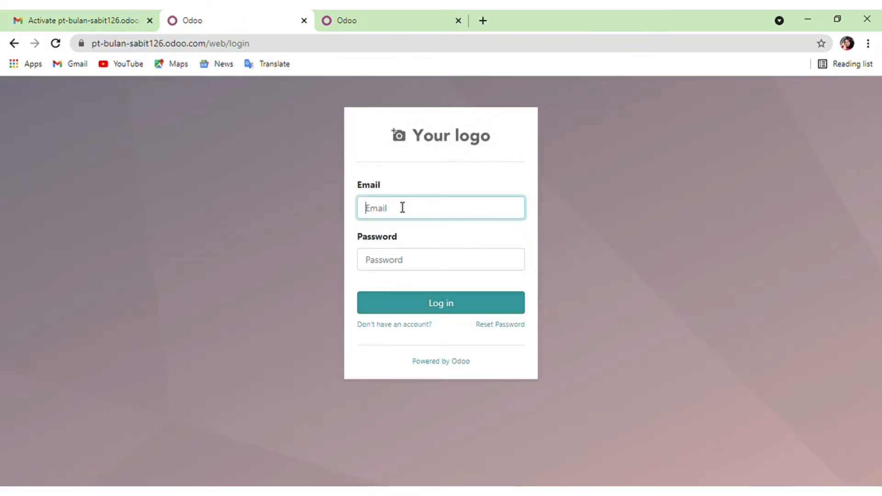
pyautogui.click(390, 262)
pyautogui.press('Return')
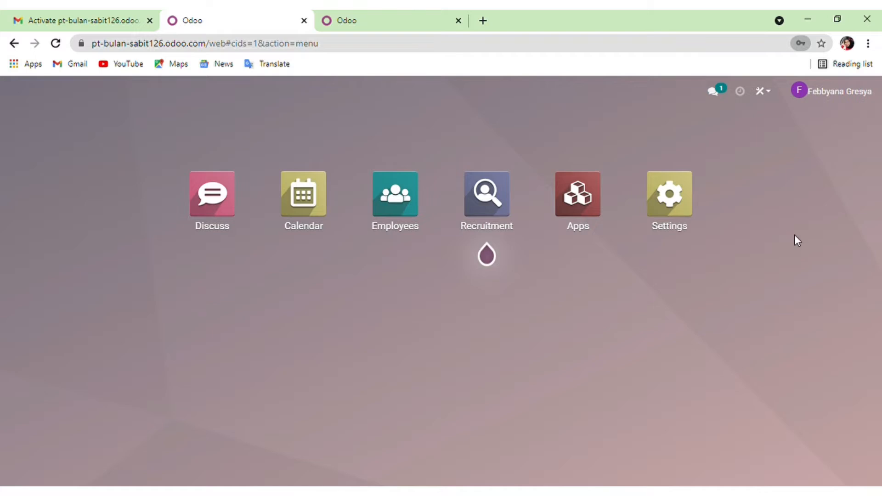
pyautogui.click(499, 206)
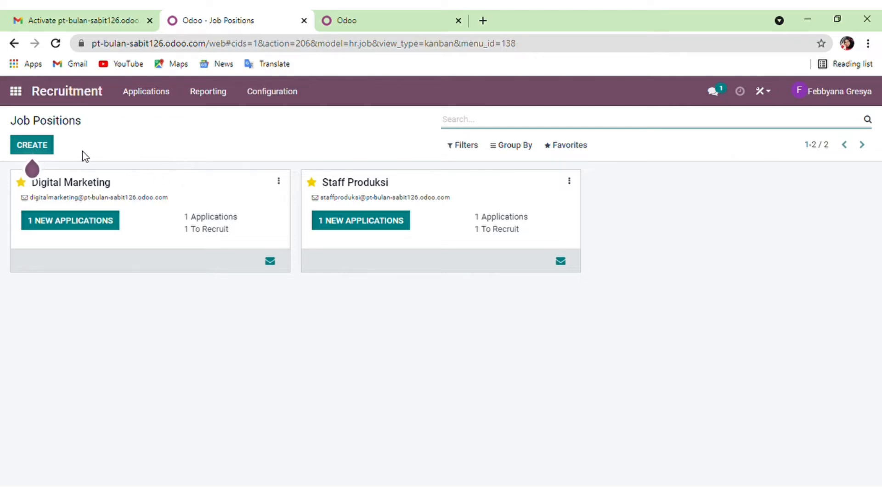
# Create the 'HR Staff' job position with application email 'Hrstaff'.
pyautogui.click(33, 146)
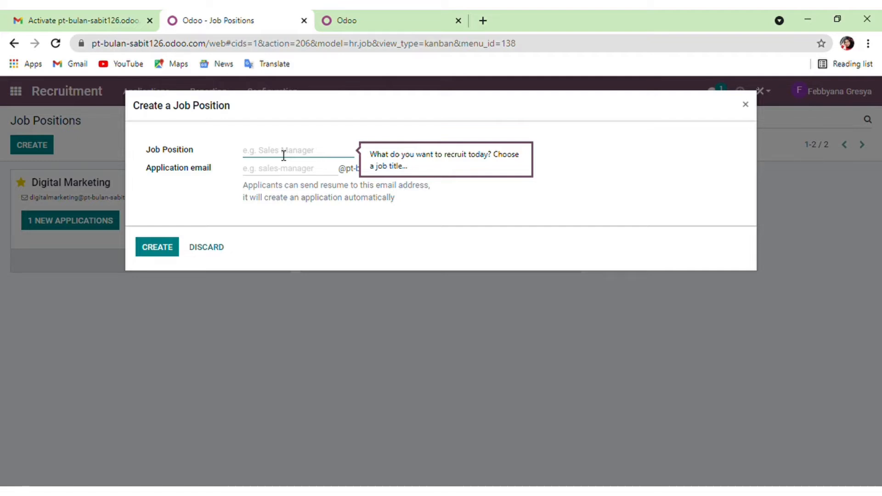
pyautogui.write('HR')
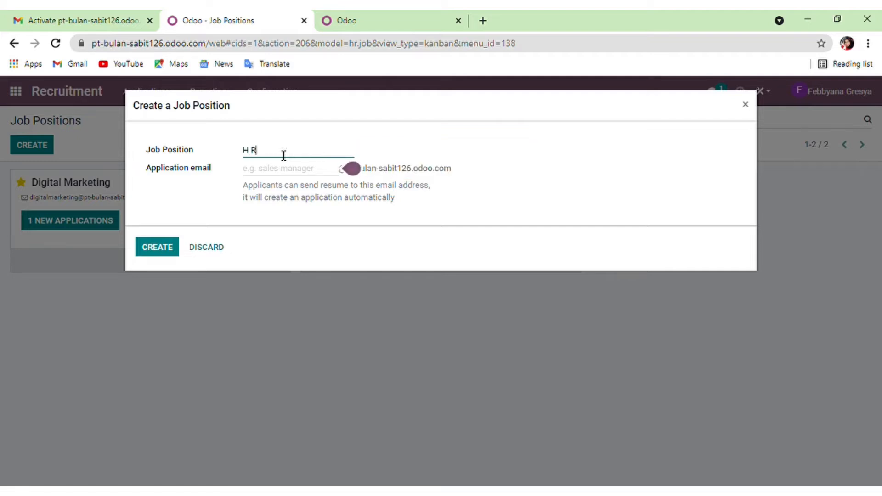
pyautogui.write(' Staff')
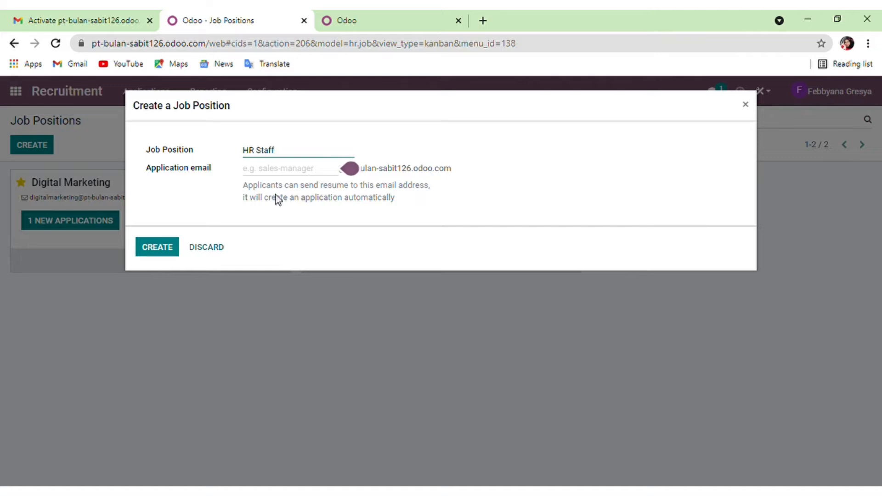
pyautogui.press('Tab')
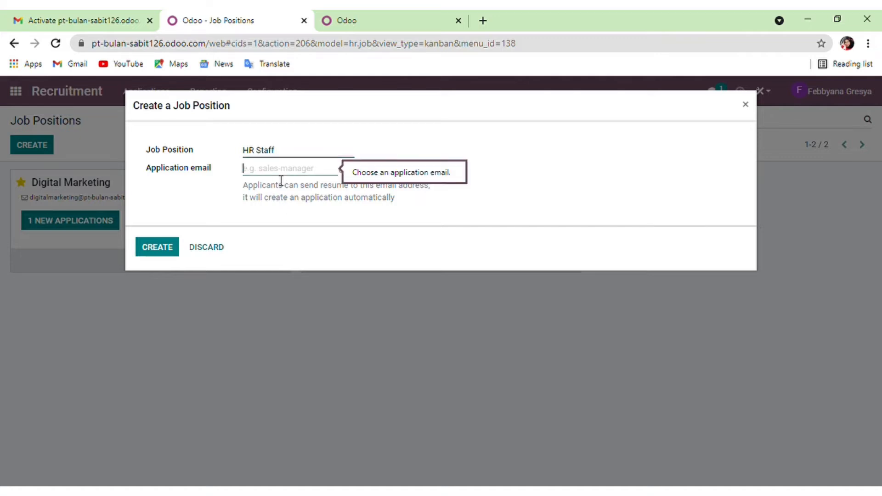
pyautogui.write('Hr')
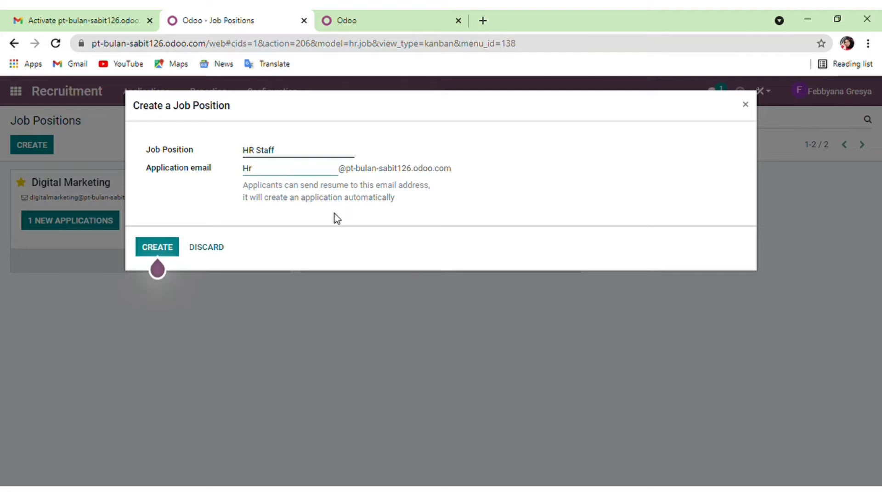
pyautogui.write('staff')
pyautogui.click(165, 254)
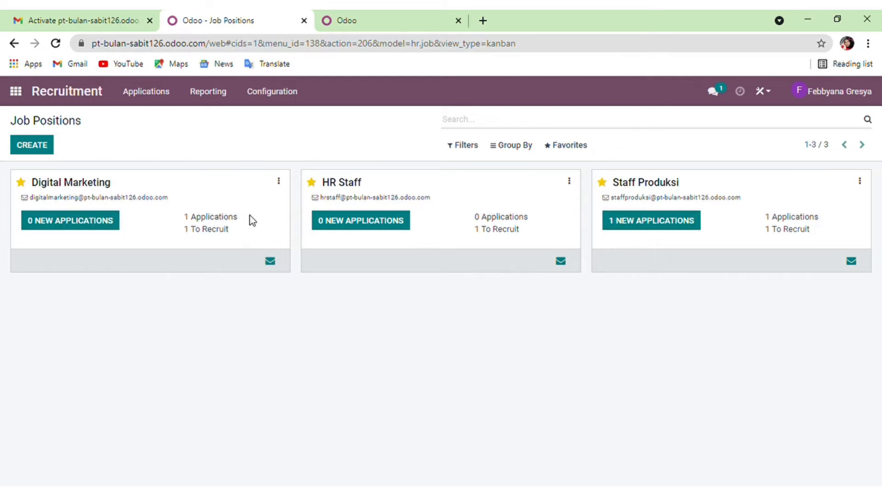
# Create the 'Finance admin' job position with application email 'FInanceadmin'.
pyautogui.click(50, 151)
pyautogui.write('Fin')
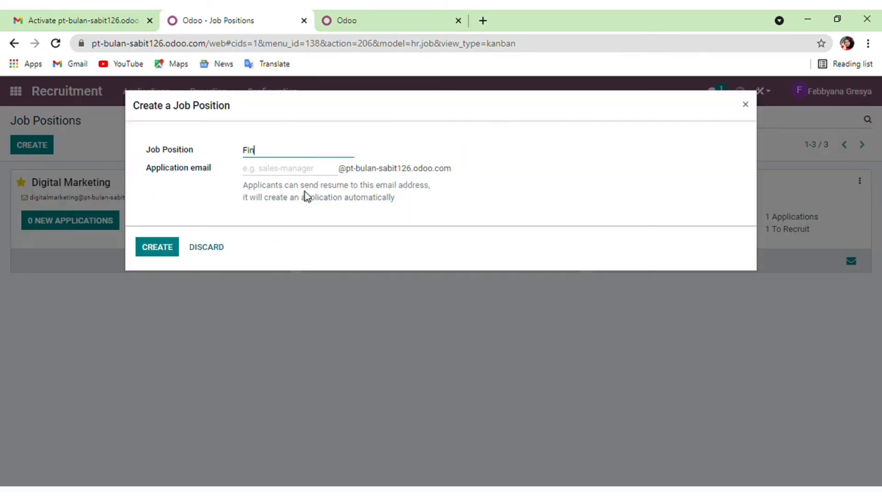
pyautogui.write('ance admin')
pyautogui.click(288, 177)
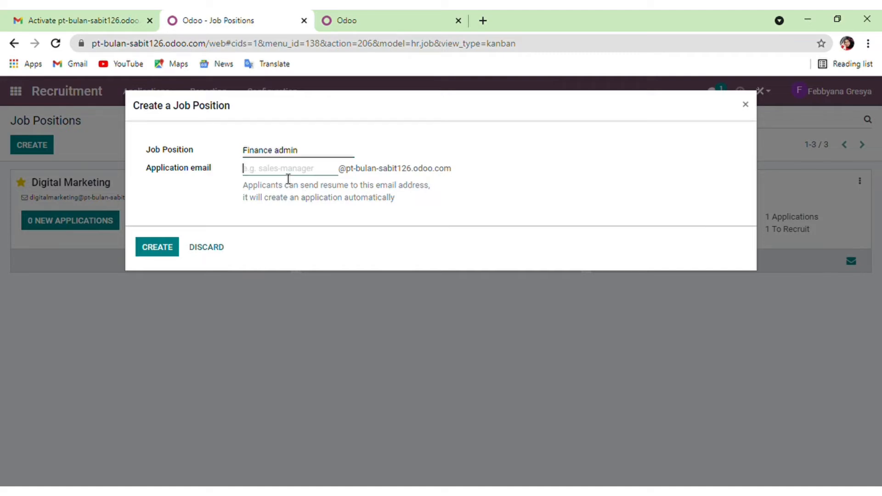
pyautogui.write('FInanceadmin')
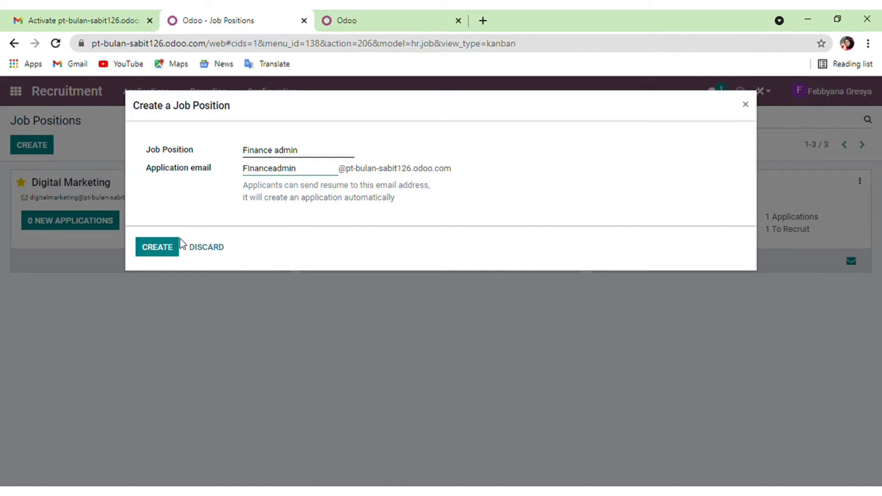
pyautogui.click(157, 254)
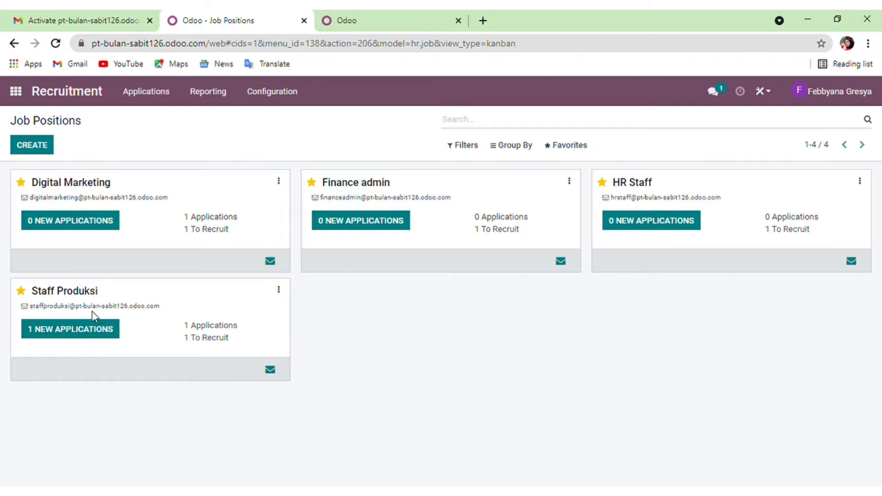
# Drag the Staff Produksi applicant card to First Interview and open the application.
pyautogui.click(105, 336)
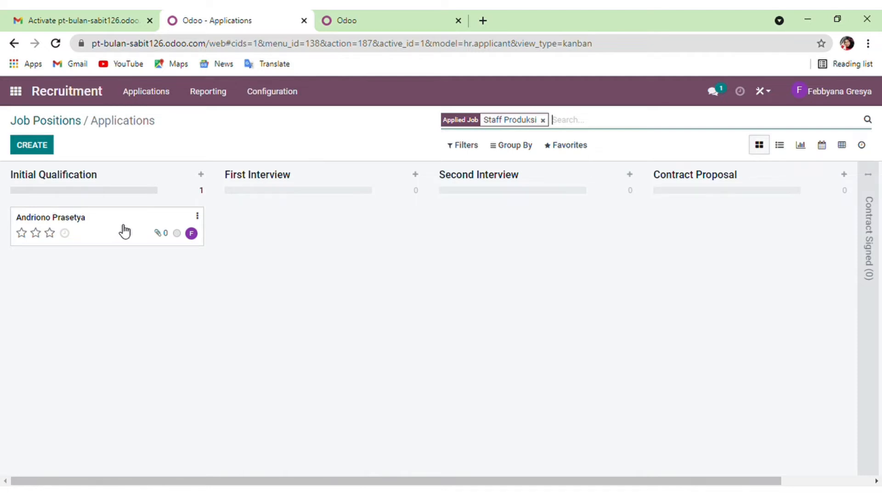
pyautogui.moveTo(125, 232); pyautogui.dragTo(326, 227)
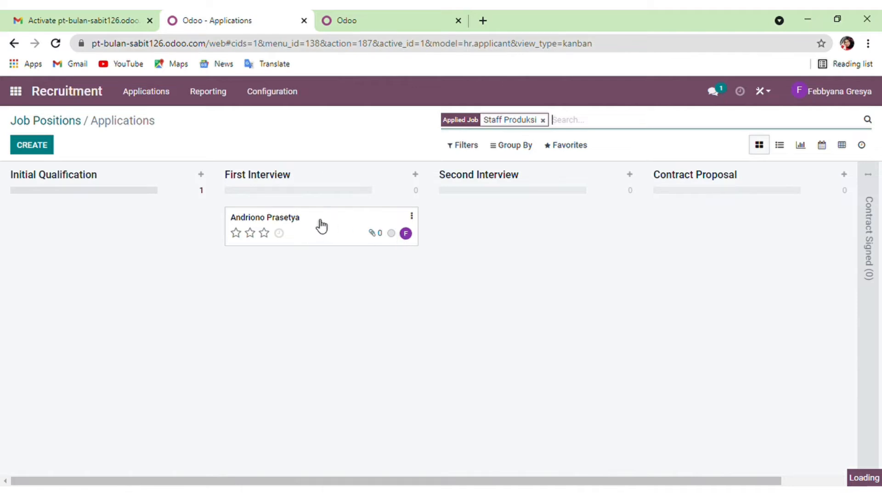
pyautogui.click(322, 225)
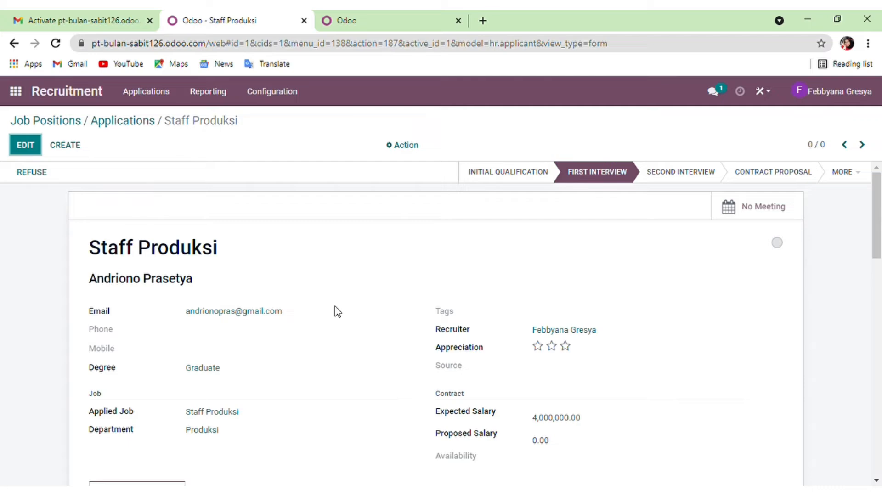
pyautogui.scroll(-7, 335, 307)
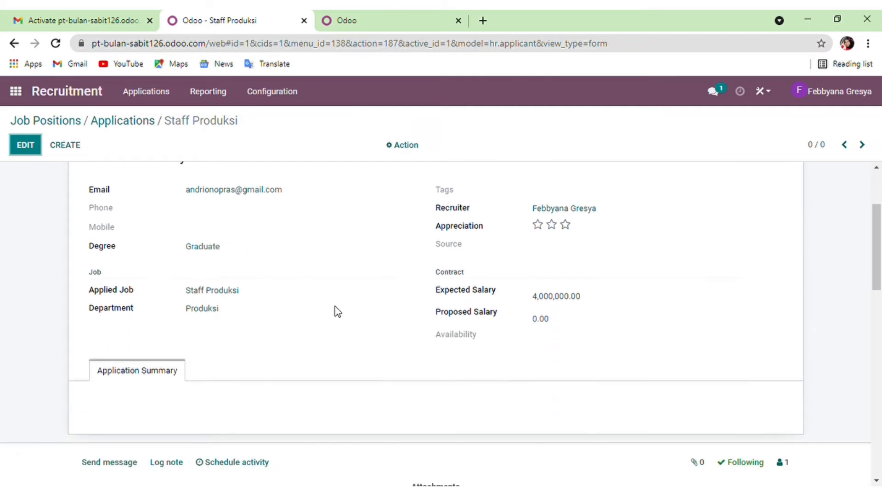
pyautogui.scroll(-2, 334, 307)
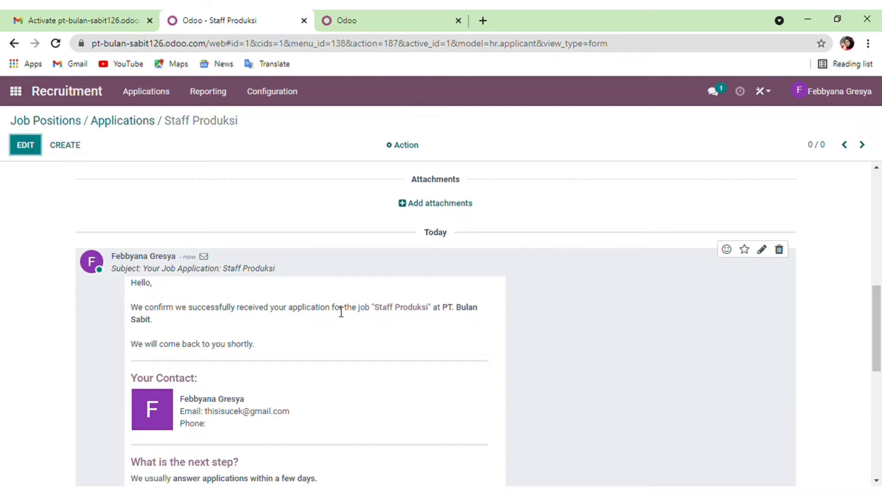
pyautogui.scroll(-1, 335, 307)
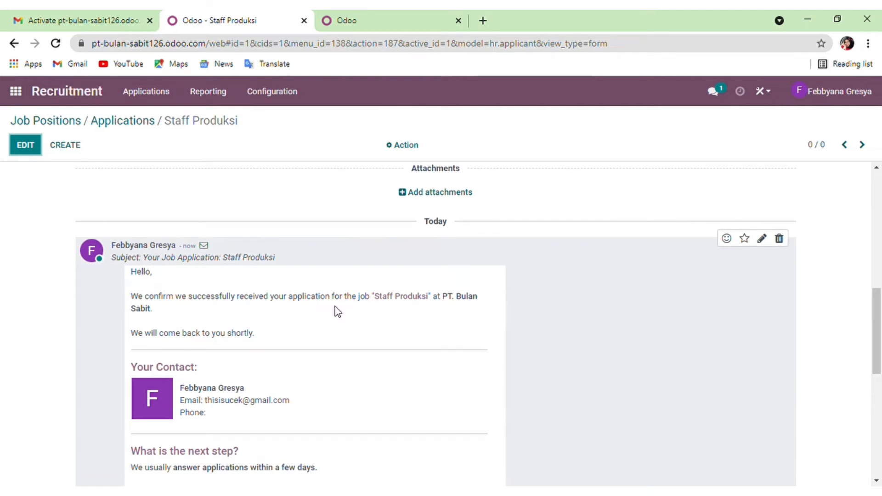
pyautogui.scroll(-1, 335, 307)
pyautogui.scroll(-3, 334, 307)
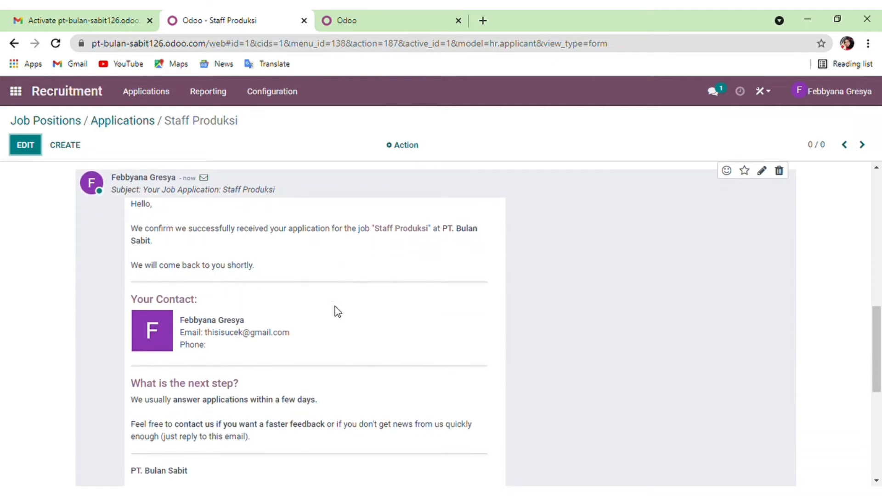
pyautogui.scroll(-5, 334, 307)
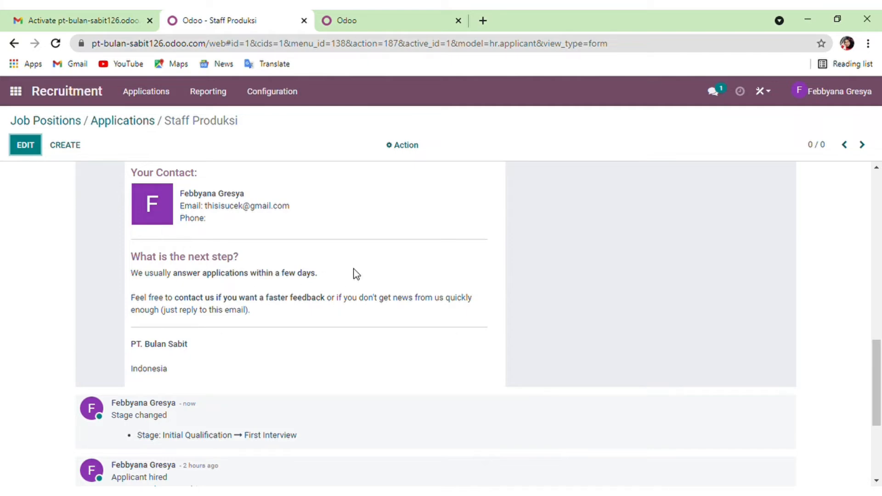
pyautogui.scroll(5, 409, 285)
pyautogui.scroll(5, 411, 286)
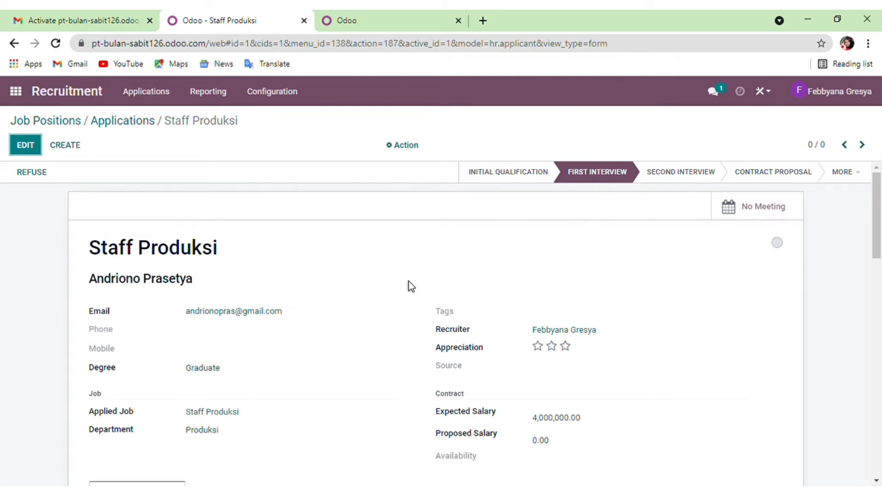
pyautogui.scroll(-1, 555, 299)
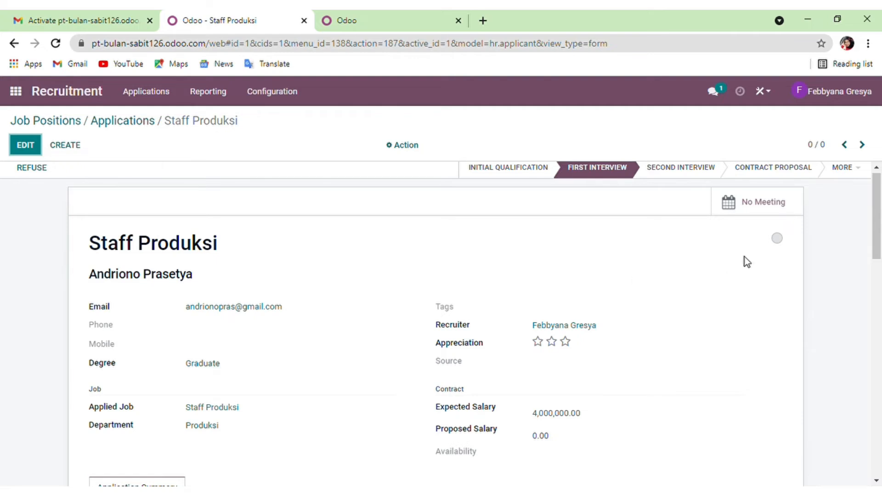
# Set the application status to Ready for Next Stage and move it to Second Interview.
pyautogui.click(776, 238)
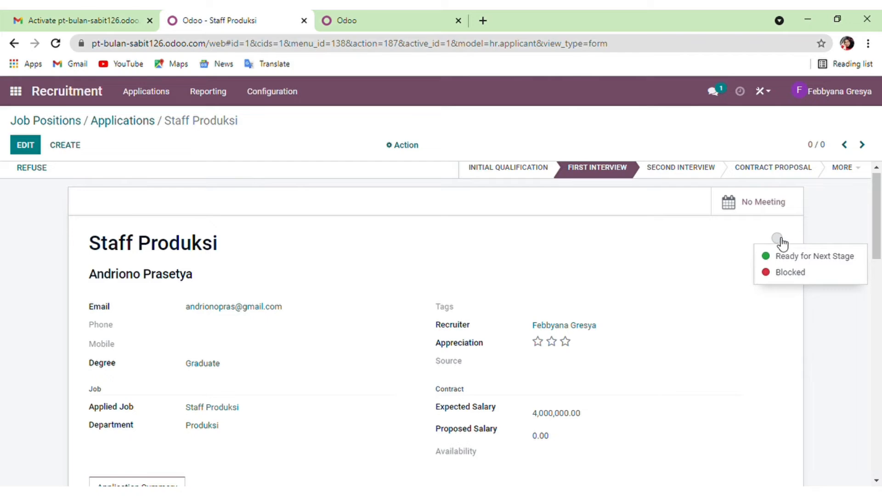
pyautogui.click(807, 259)
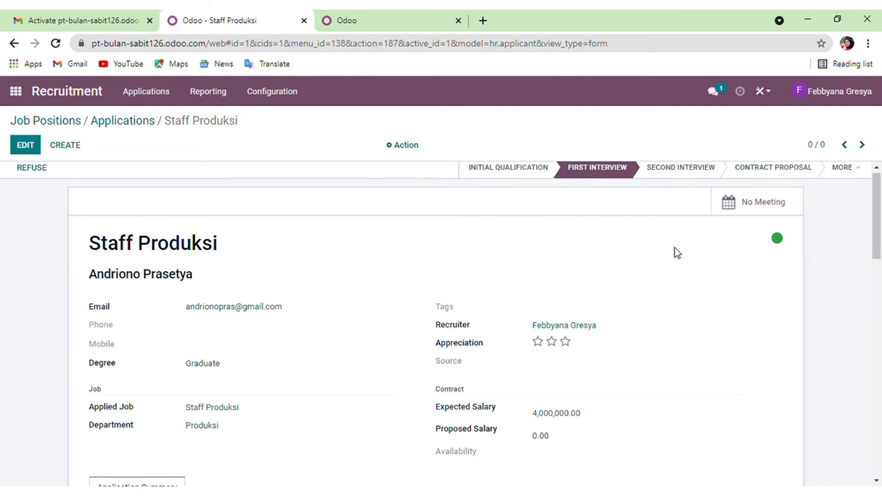
pyautogui.click(667, 176)
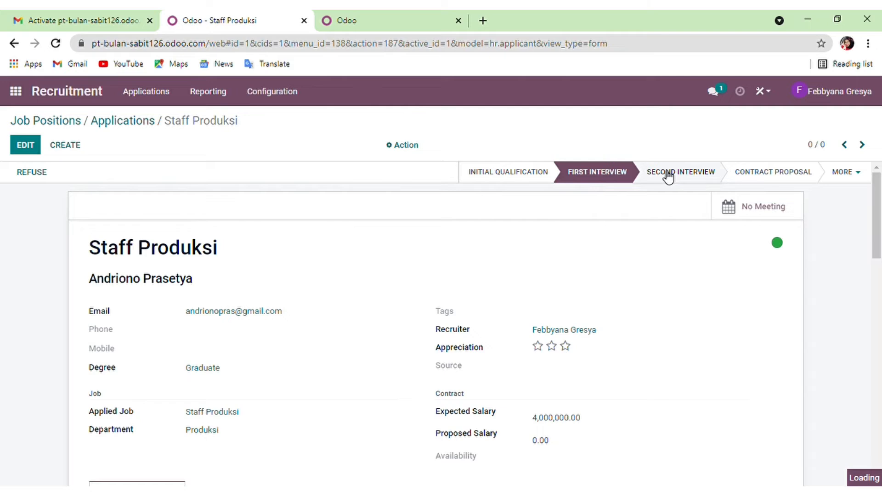
pyautogui.scroll(-1, 555, 266)
pyautogui.scroll(-3, 555, 266)
pyautogui.click(555, 261)
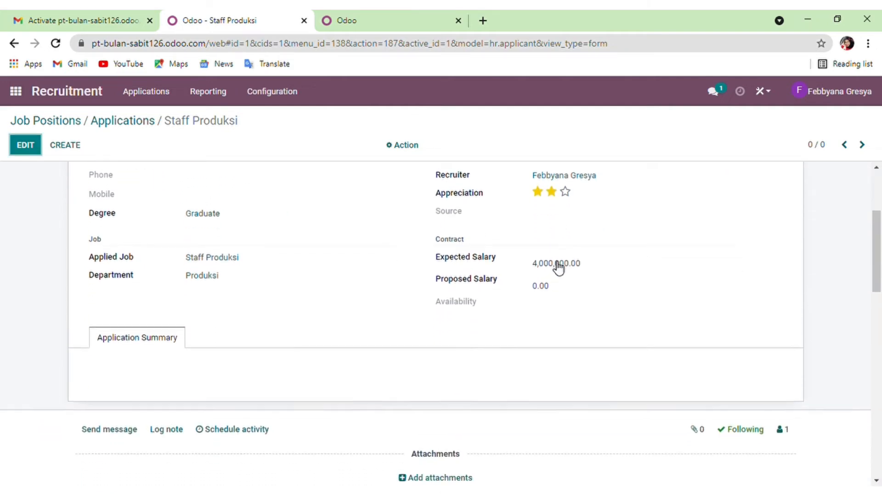
pyautogui.scroll(-6, 557, 267)
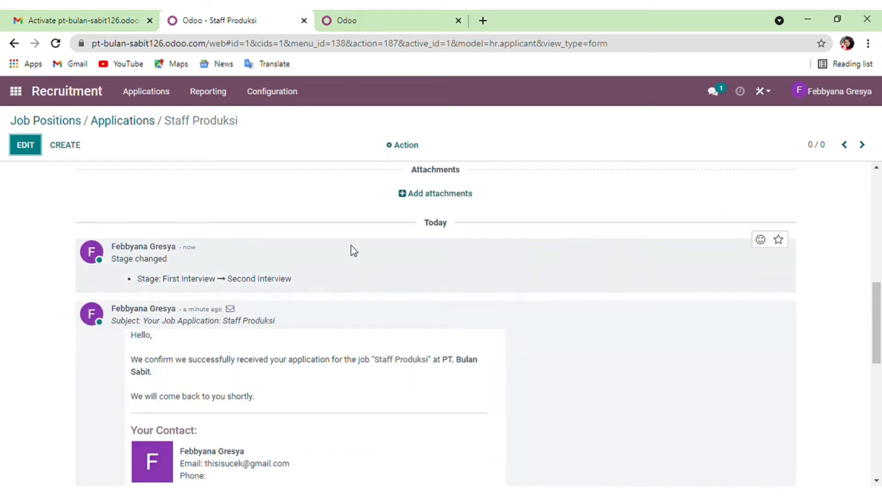
pyautogui.scroll(-1, 360, 243)
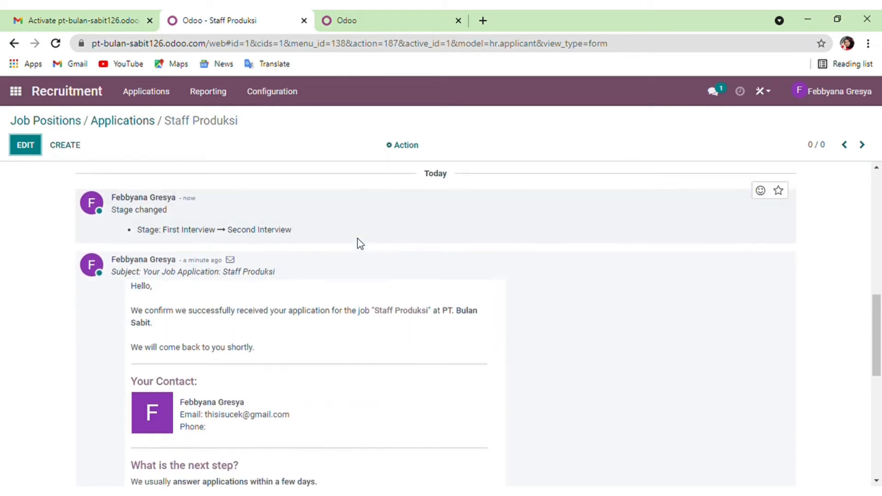
pyautogui.scroll(6, 360, 243)
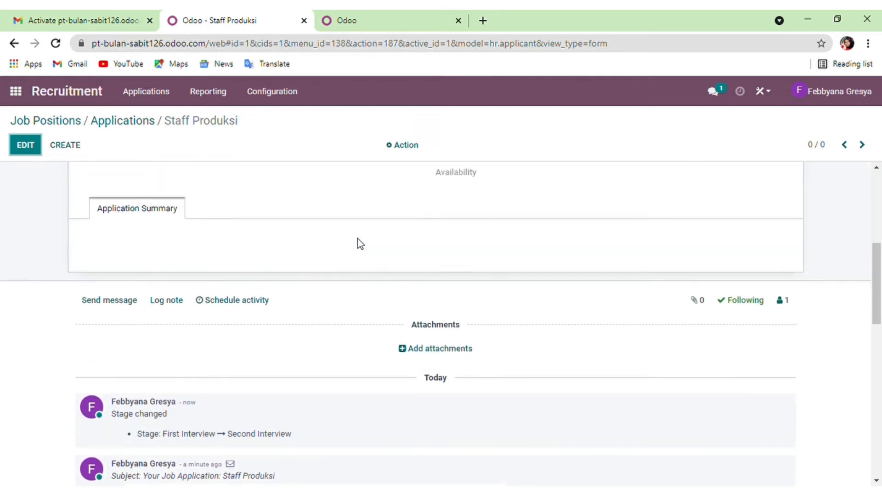
pyautogui.scroll(4, 360, 243)
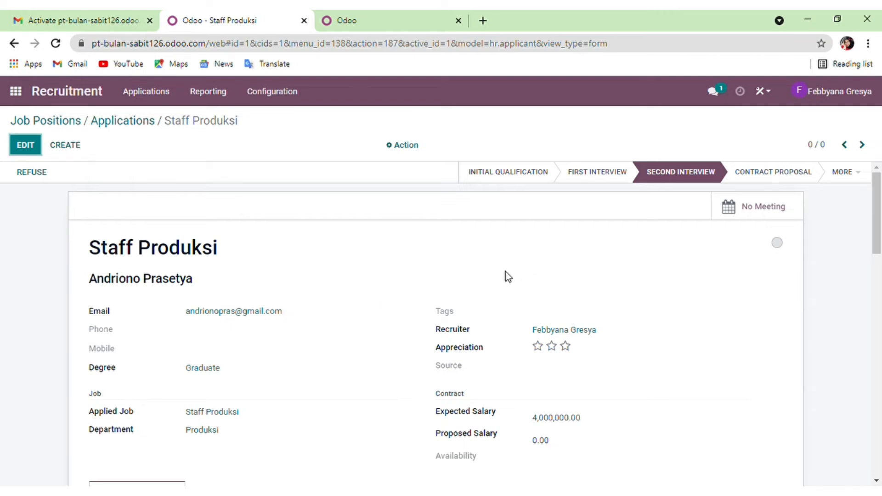
pyautogui.scroll(-1, 505, 271)
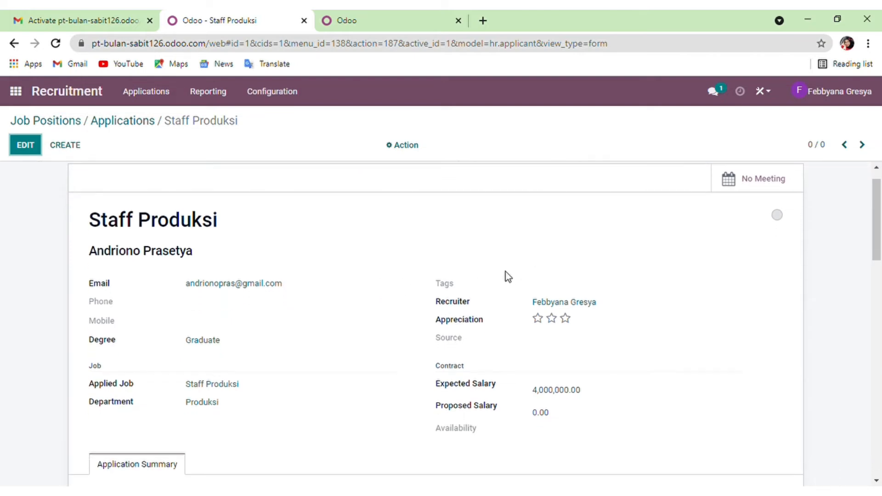
pyautogui.scroll(1, 506, 271)
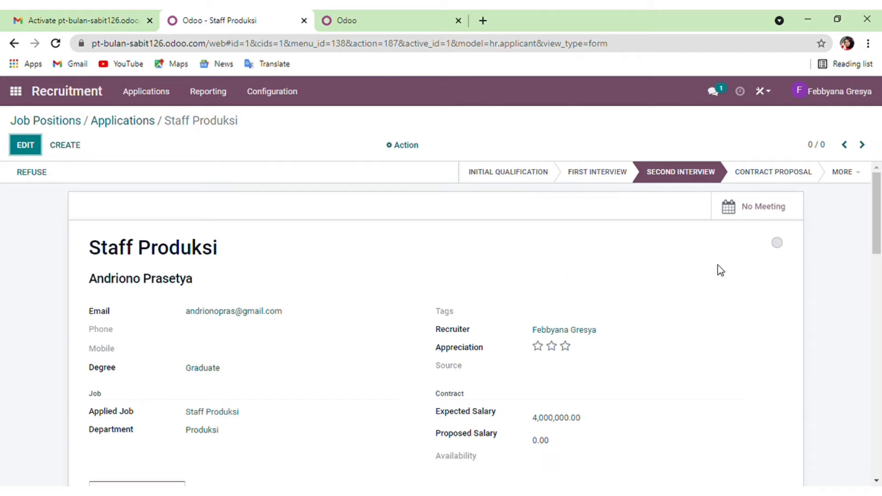
# Mark the Staff Produksi application Ready for Next Stage and move it to Contract Proposal.
pyautogui.click(777, 243)
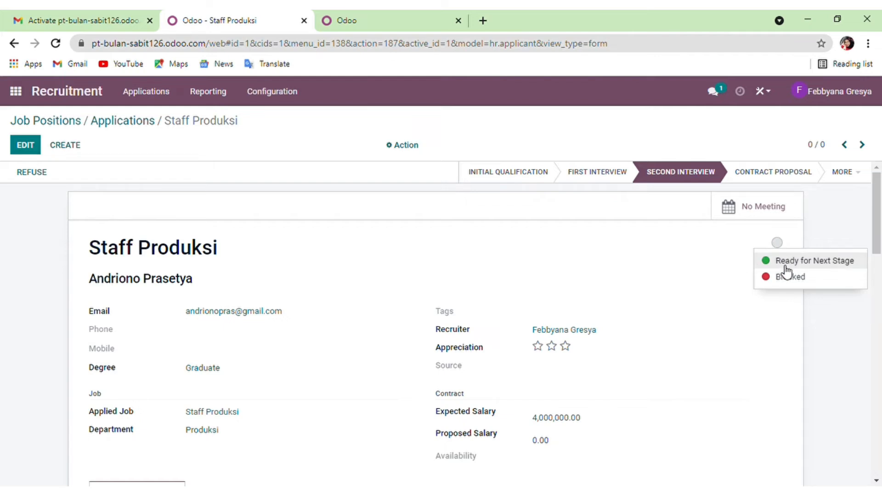
pyautogui.click(786, 272)
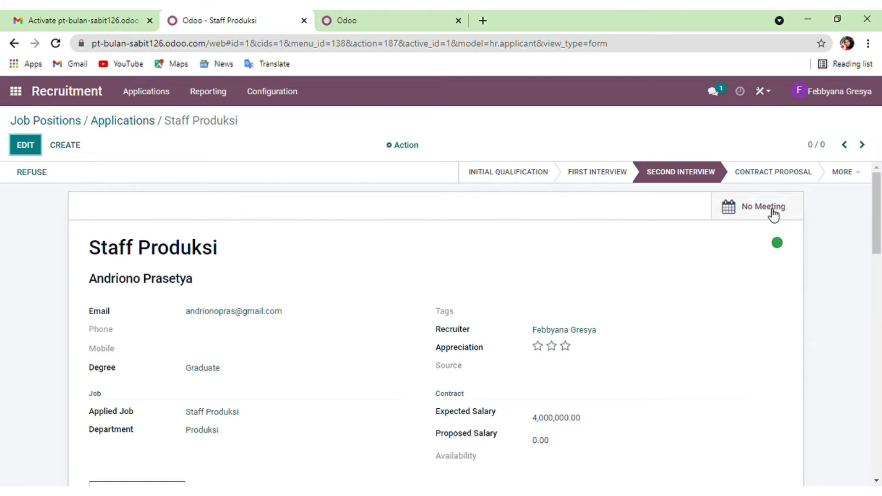
pyautogui.click(762, 176)
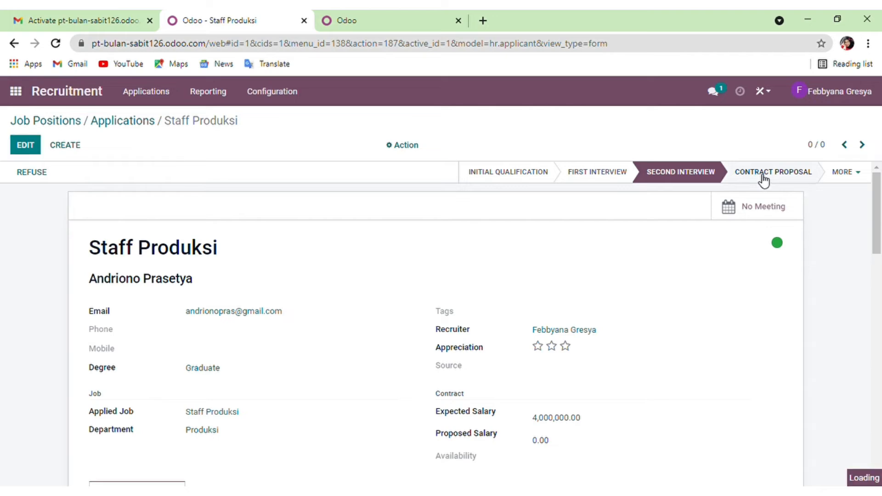
# Set the application's status to Ready for Next Stage again at Contract Proposal.
pyautogui.scroll(-5, 673, 308)
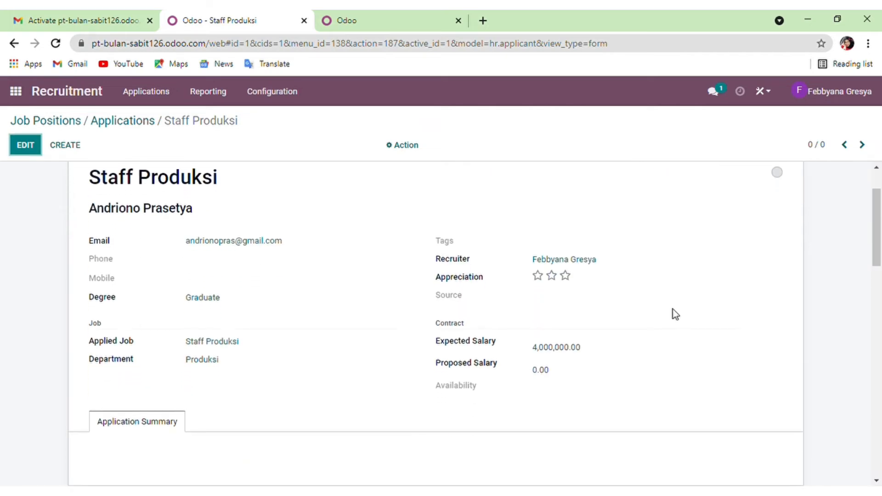
pyautogui.scroll(5, 672, 314)
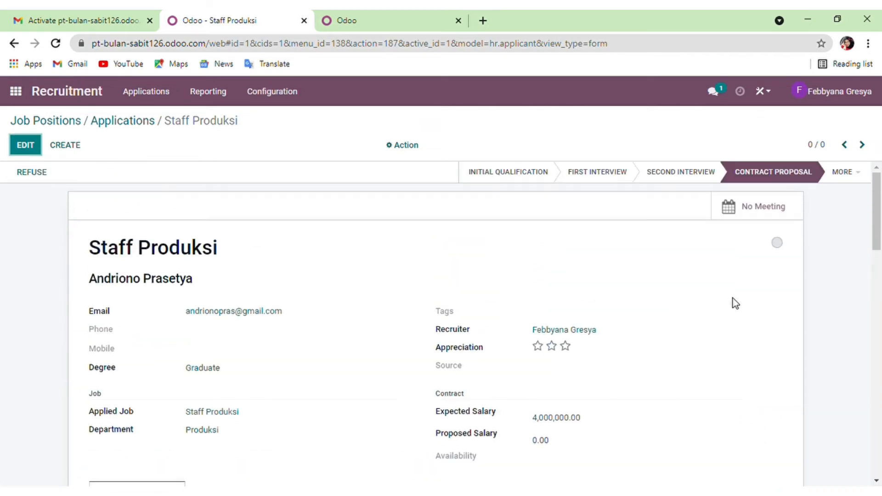
pyautogui.scroll(-4, 533, 332)
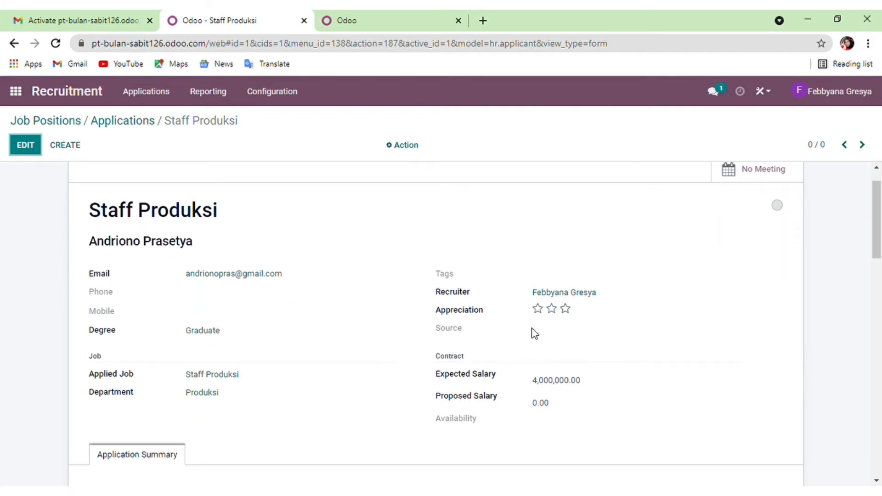
pyautogui.scroll(4, 533, 332)
pyautogui.click(776, 243)
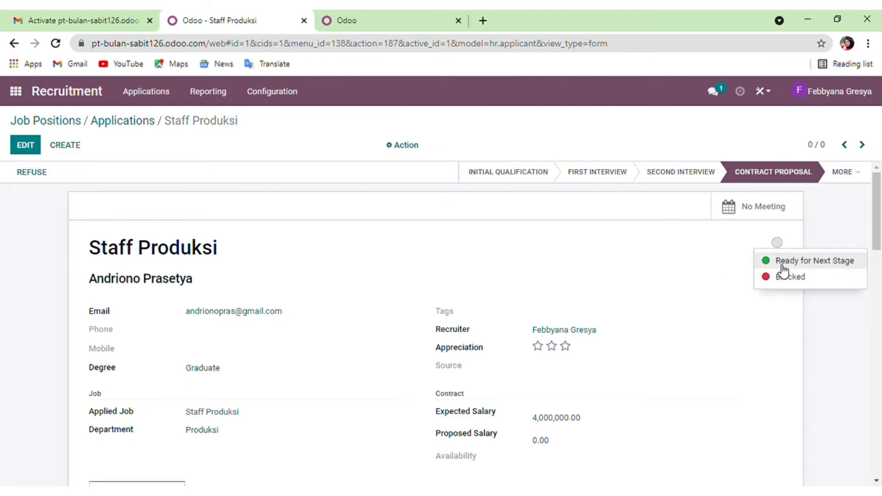
pyautogui.click(783, 270)
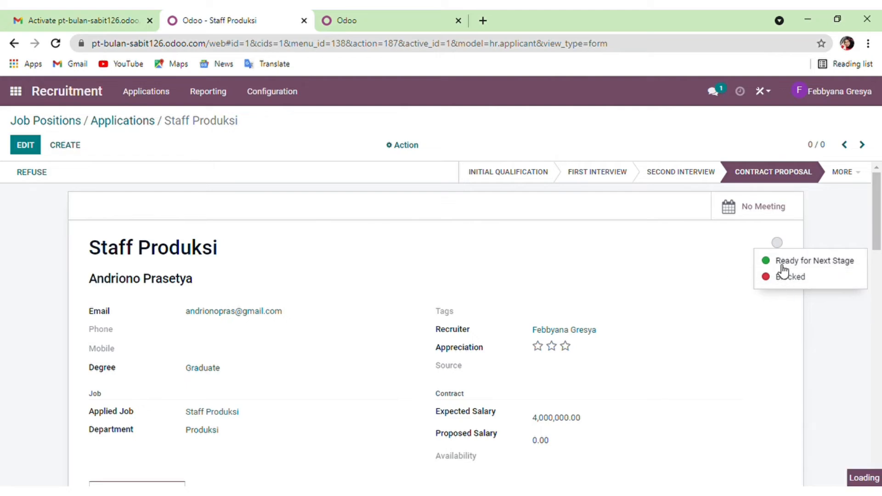
pyautogui.scroll(-3, 778, 266)
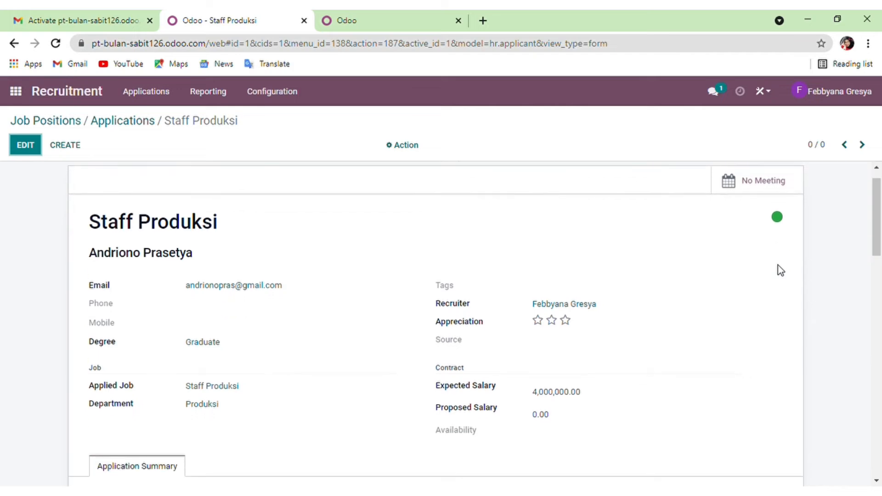
pyautogui.scroll(-5, 778, 266)
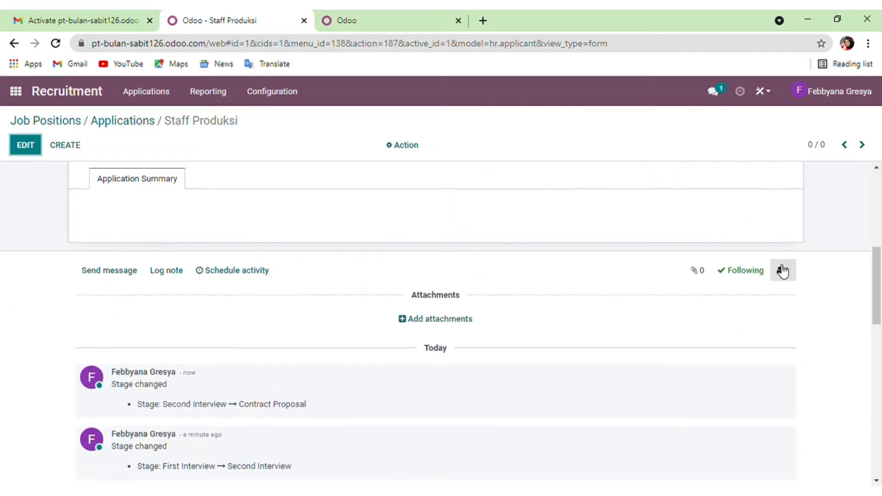
pyautogui.scroll(8, 781, 268)
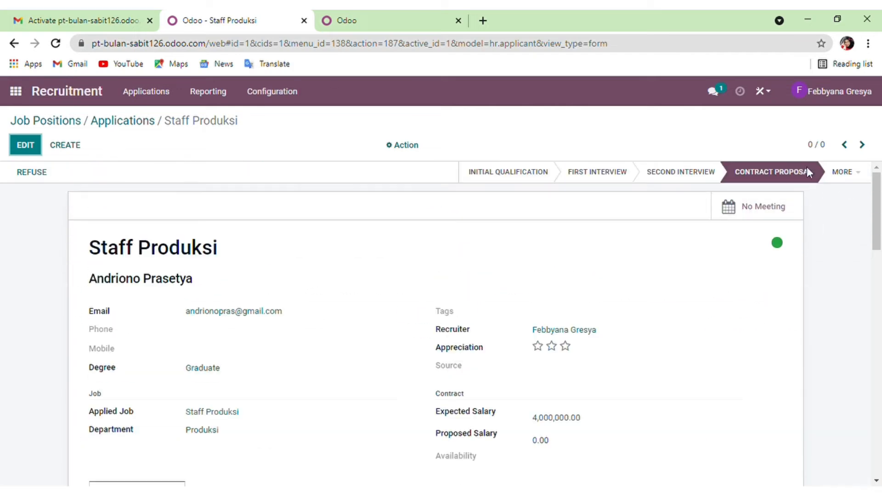
# Move the Staff Produksi applicant to Contract Signed to hire them, then list All Applications.
pyautogui.click(847, 173)
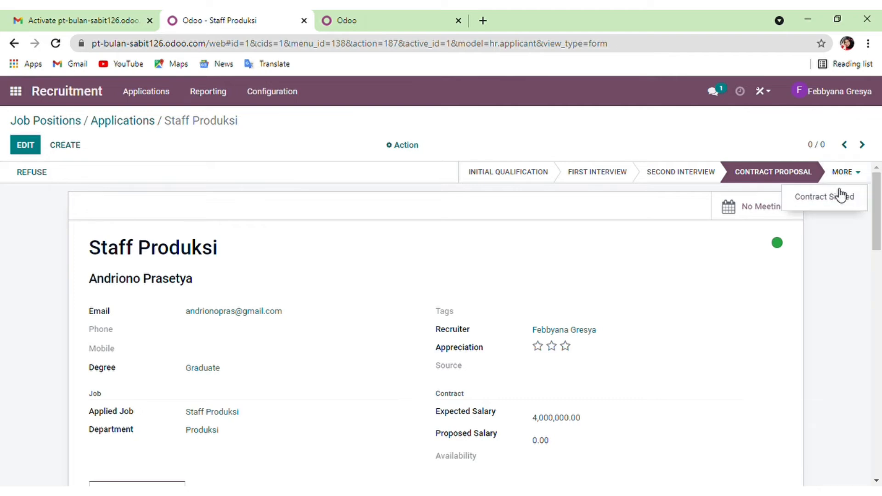
pyautogui.click(834, 196)
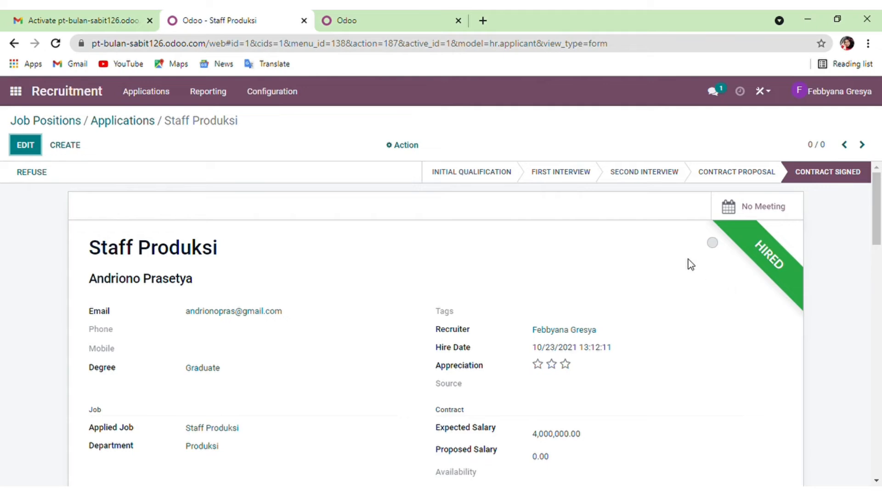
pyautogui.click(713, 244)
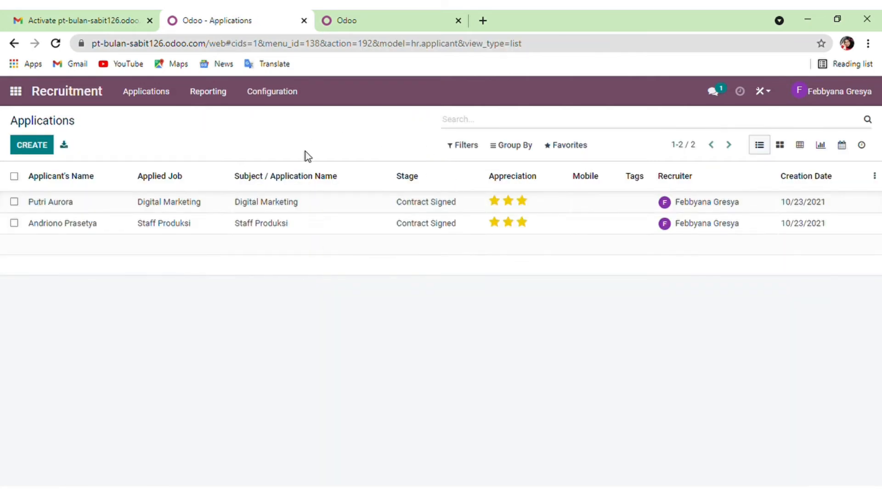
pyautogui.click(158, 100)
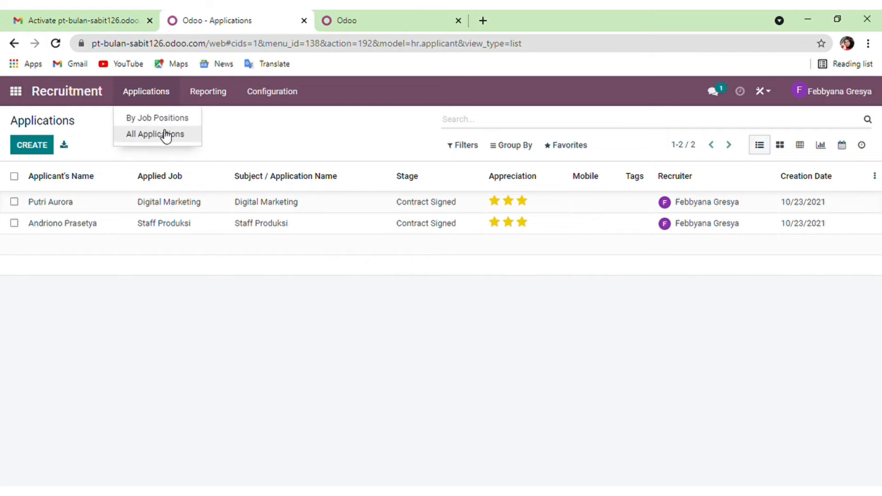
pyautogui.click(179, 137)
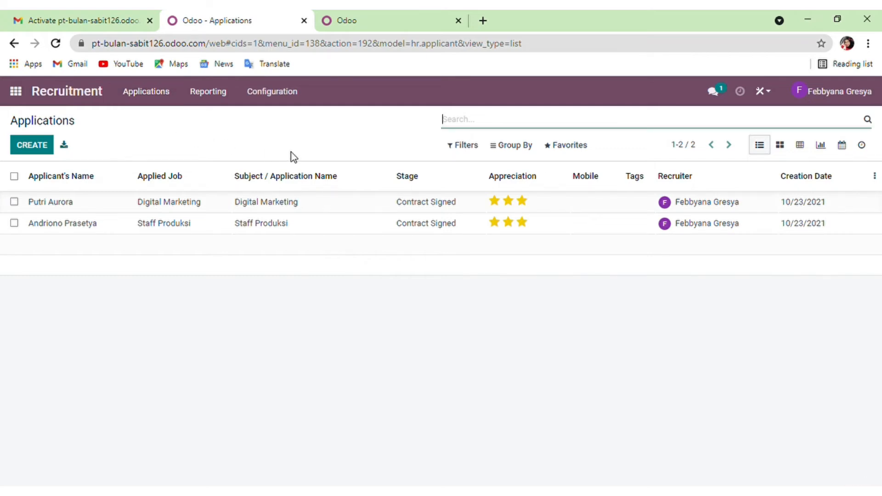